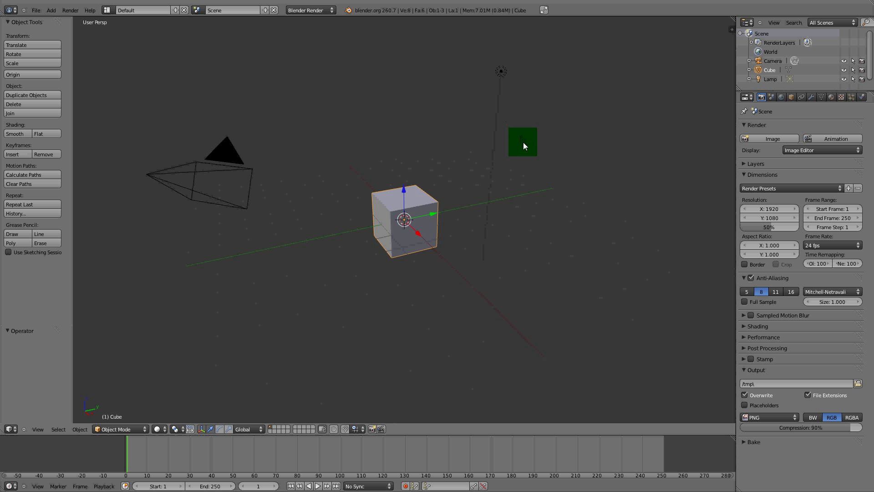
- Delete all the default scene objects: the cube, the camera and the lamp
key("a")
scroll(527, 167, "down", 3)
middle_click_drag(526, 168, 460, 191)
scroll(473, 270, "up", 3)
key("a")
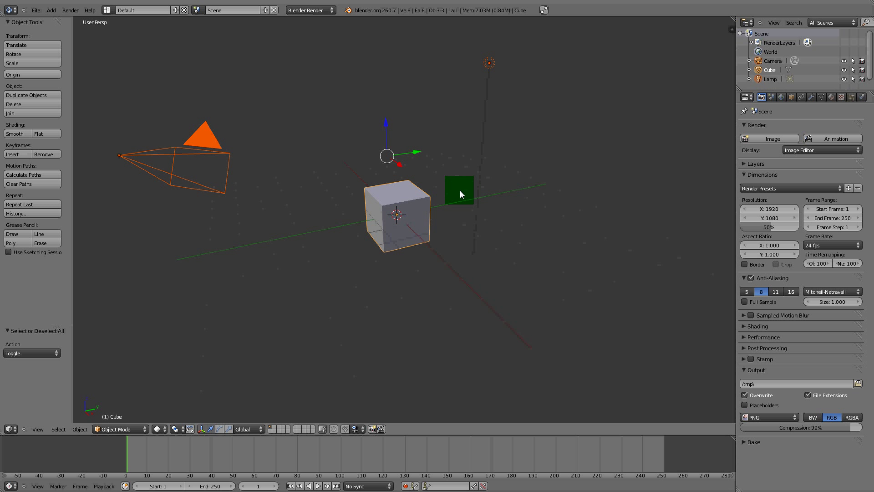
key("x")
left_click(460, 191)
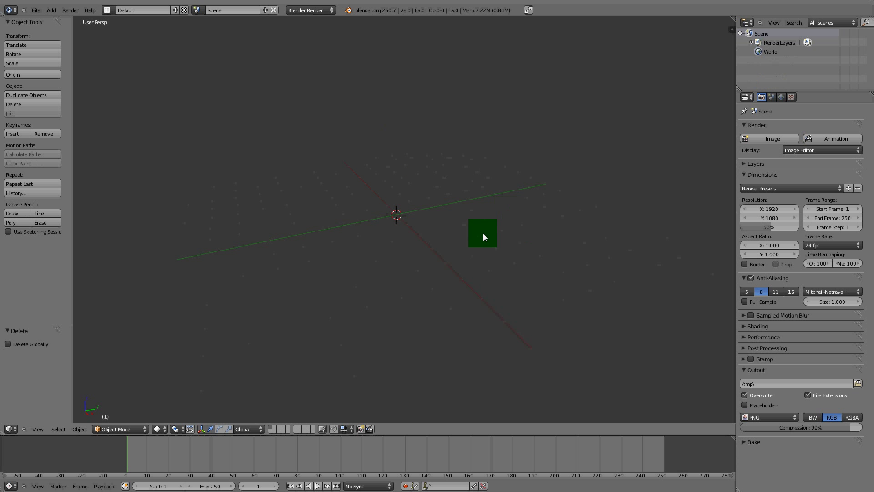
- Add a UV sphere with 32 segments and 16 rings at the centre of the empty scene
mouse_move(483, 233)
middle_mouse_down()
mouse_move(432, 212)
mouse_move(474, 234)
middle_mouse_up()
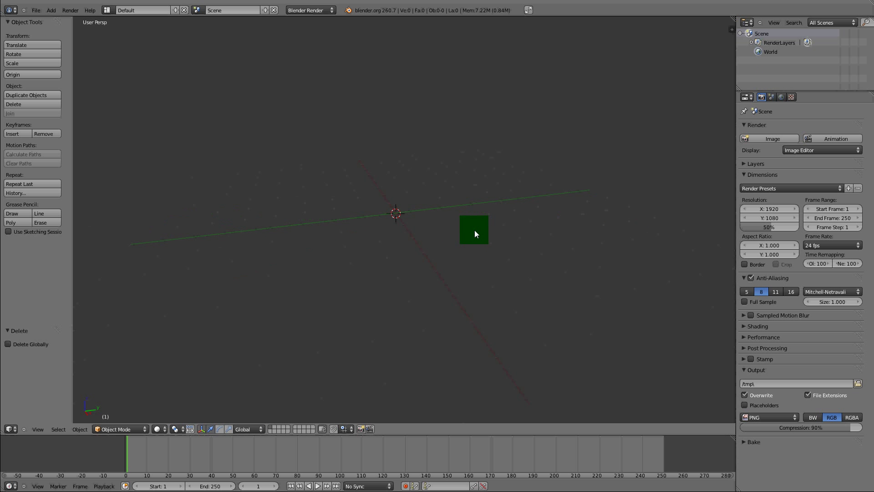
key("shift+a")
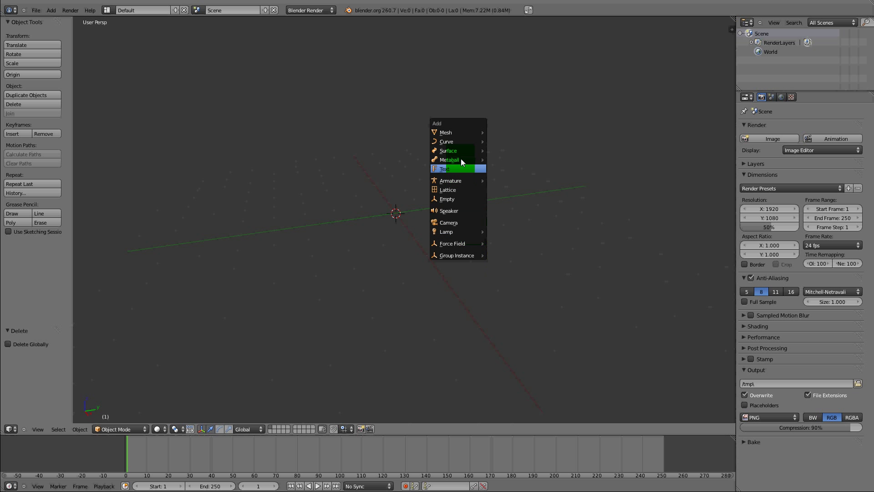
mouse_move(458, 133)
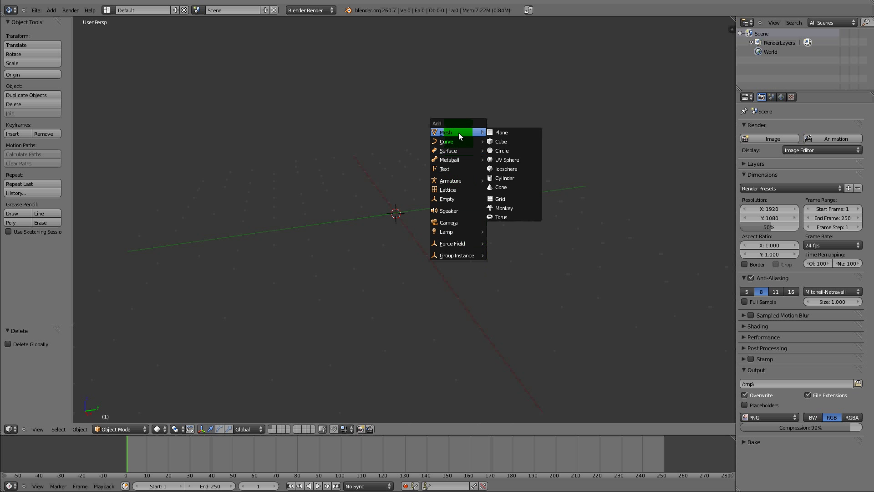
left_click(499, 159)
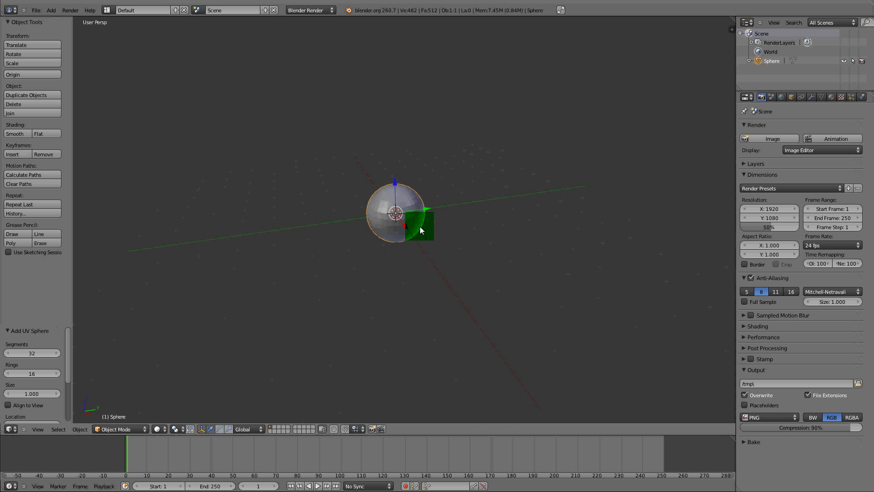
- Find the add-on with the search text "sc" and enable 3D View: Screencast Keys in the user preferences
key("ctrl+alt+u")
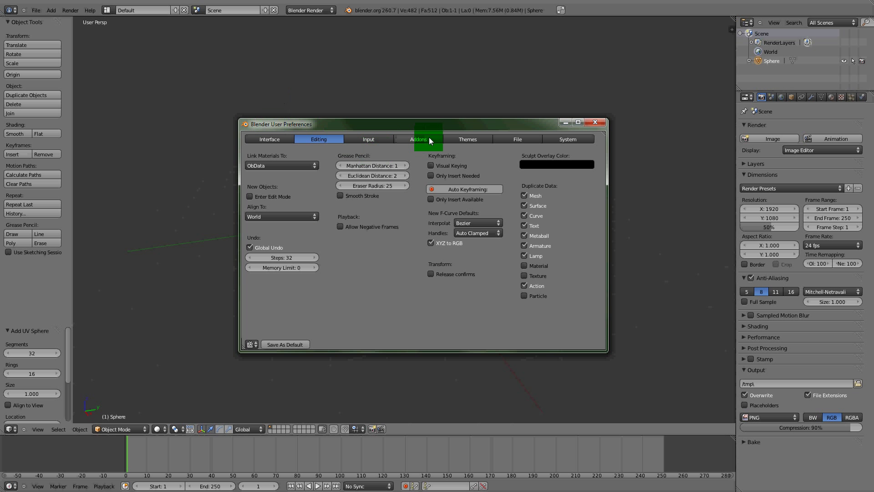
left_click(429, 137)
left_click(285, 155)
type("sc")
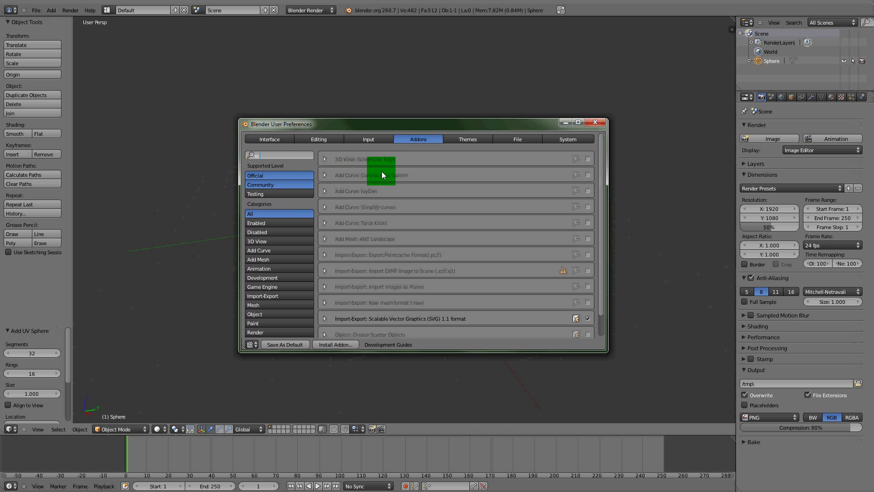
left_click(588, 159)
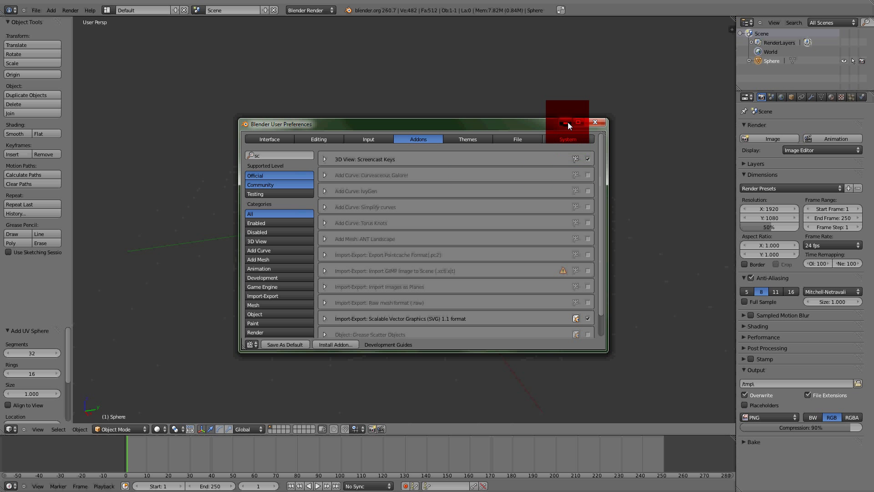
left_click(567, 122)
- Start the Screencast Keys display in the 3D view and hide the view properties again
key("n")
scroll(707, 382, "down", 1)
left_click(669, 365)
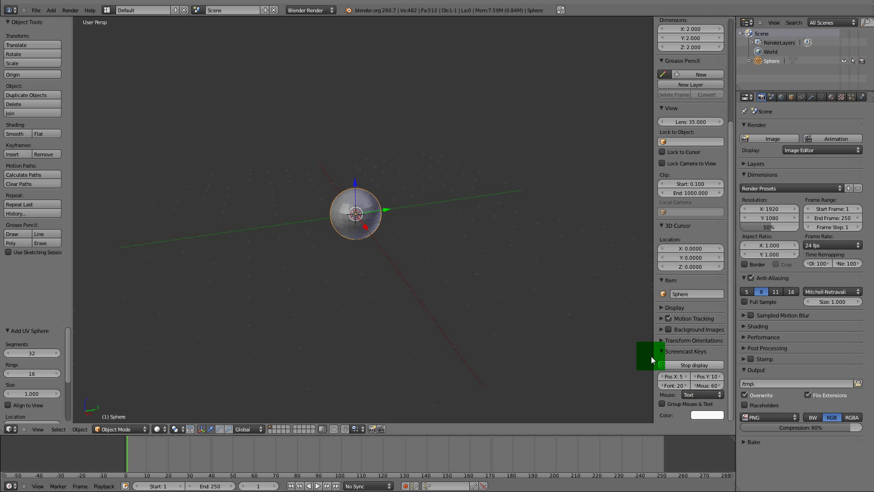
key("n")
- Rotate the sphere's whole mesh 90° about the global Y axis in Edit Mode so its pole faces the right view
scroll(491, 301, "up", 6)
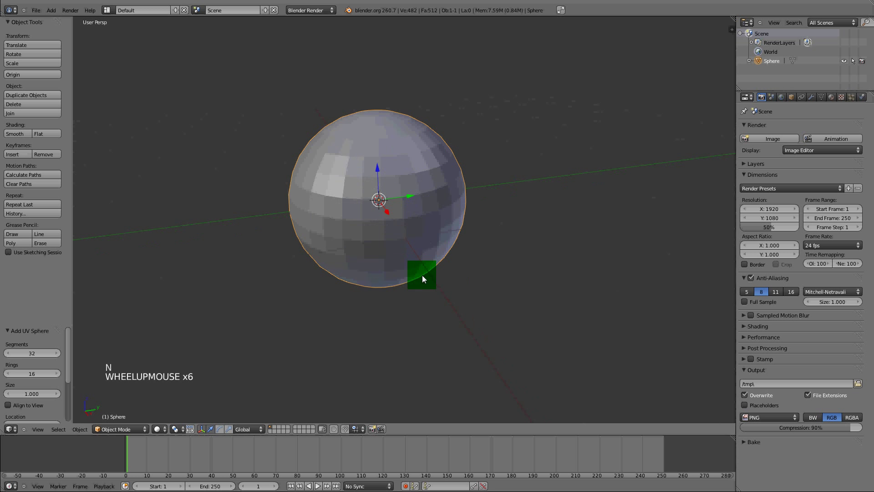
middle_click_drag(422, 275, 451, 304, "shift")
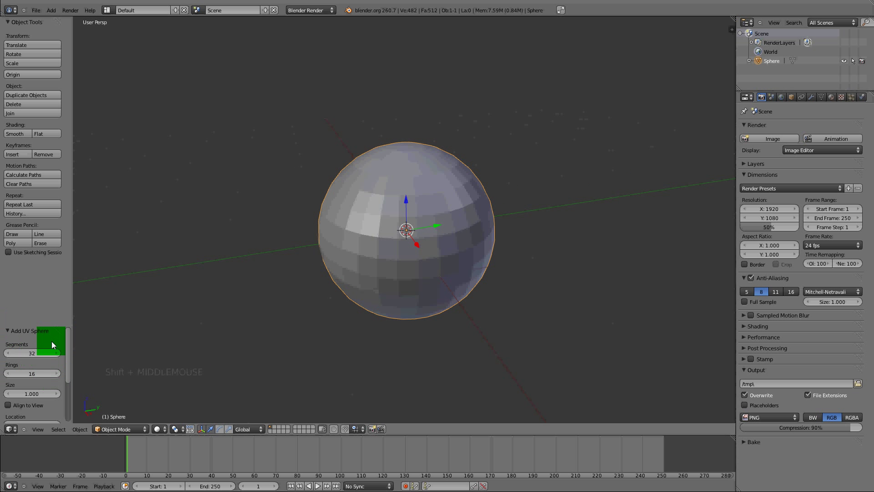
key("Tab")
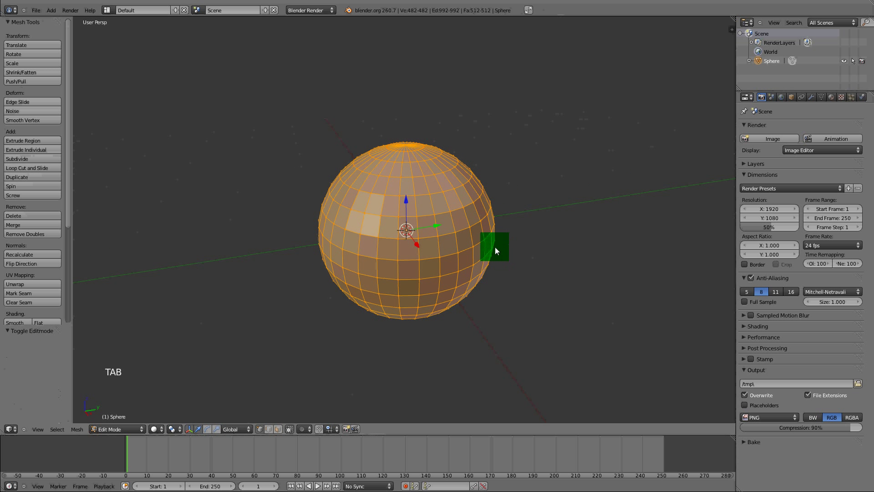
scroll(495, 246, "up", 2)
middle_click_drag(481, 259, 454, 310)
key("KP_3")
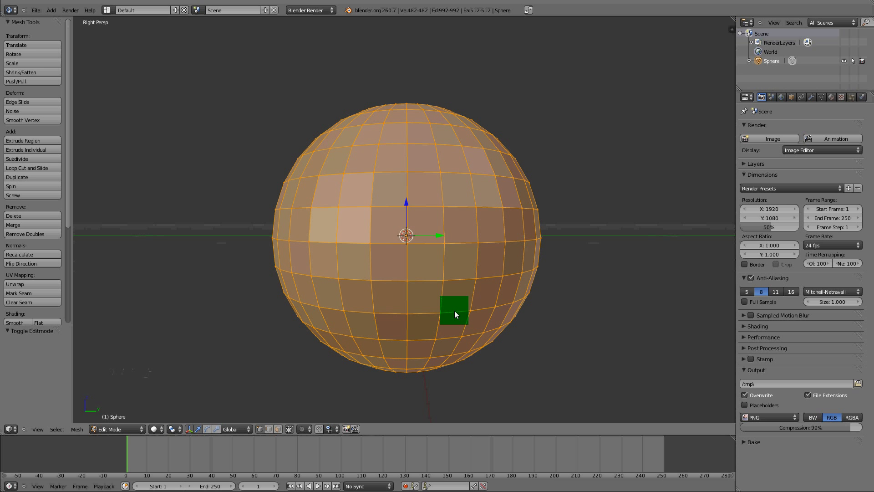
key("r")
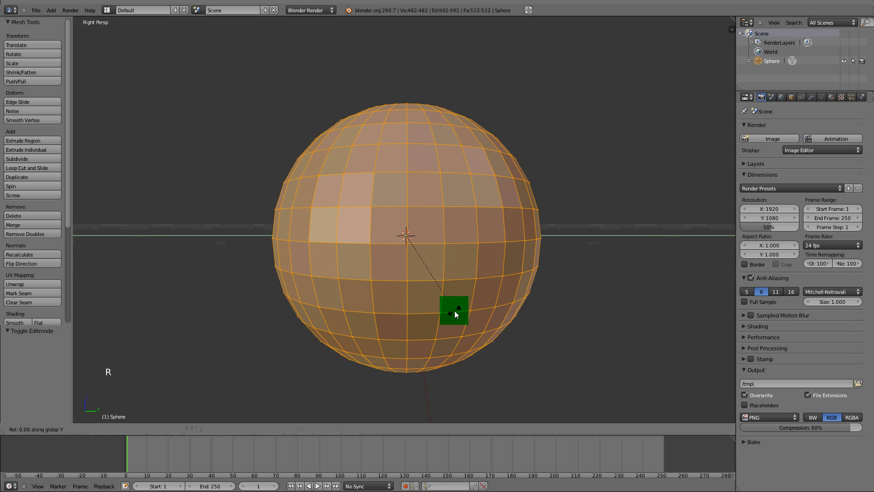
type("90")
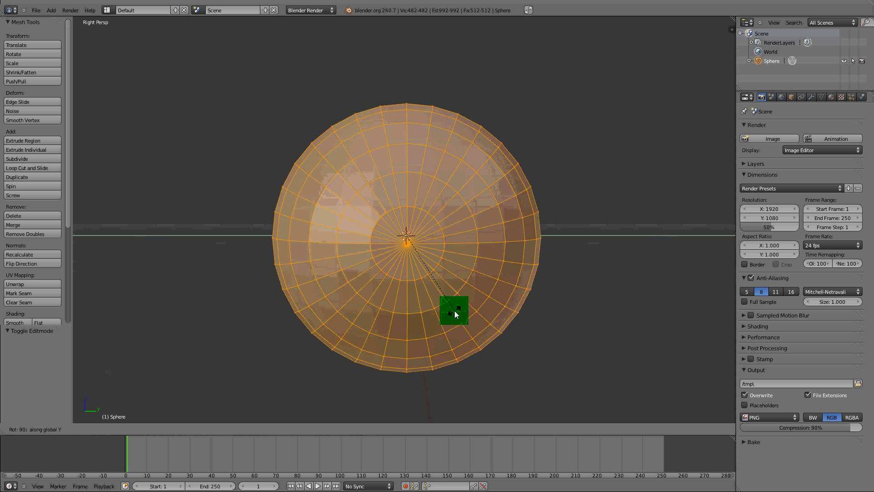
key("Return")
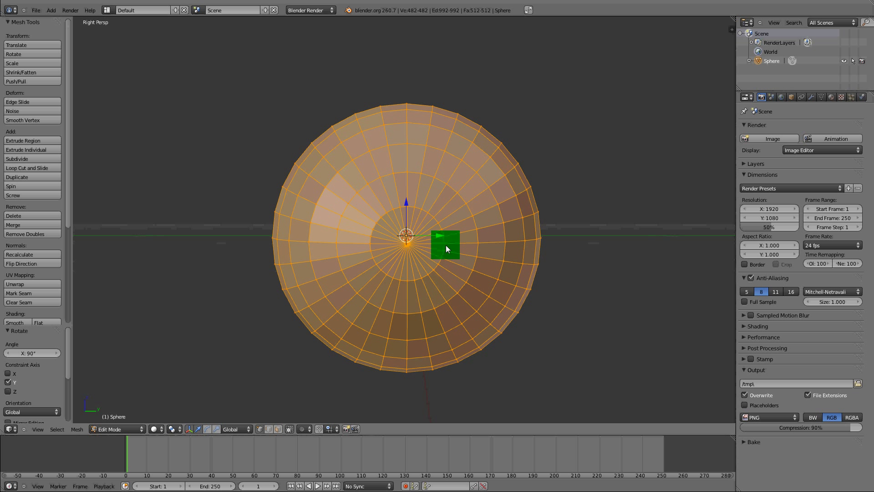
- Snap the 3D cursor to the centre, switch to the orthographic view and set the pivot point to 3D Cursor
key("shift+s")
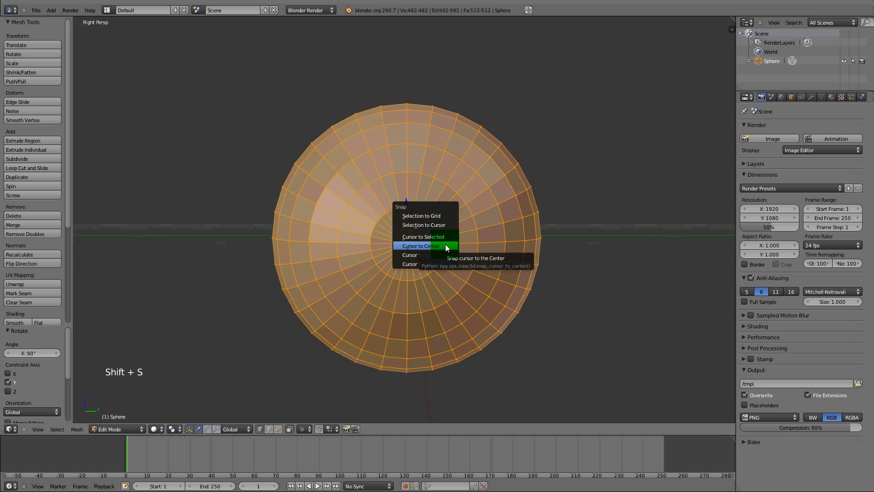
left_click(445, 246)
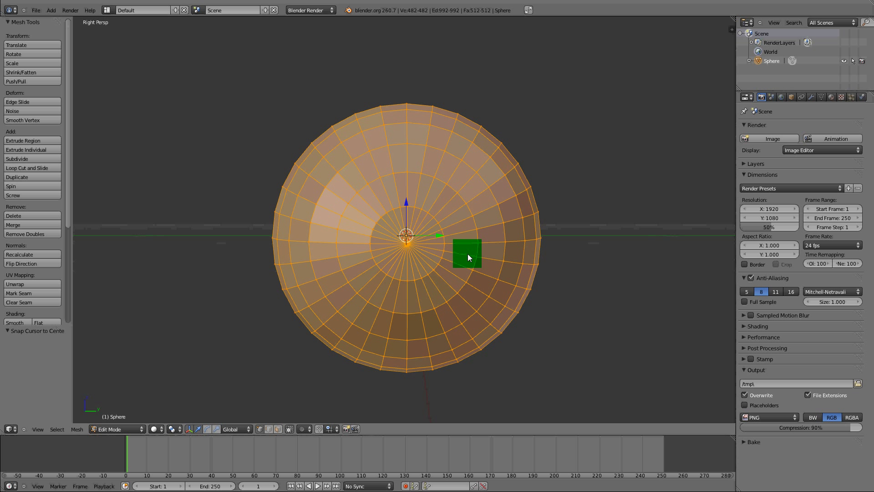
key("KP_5")
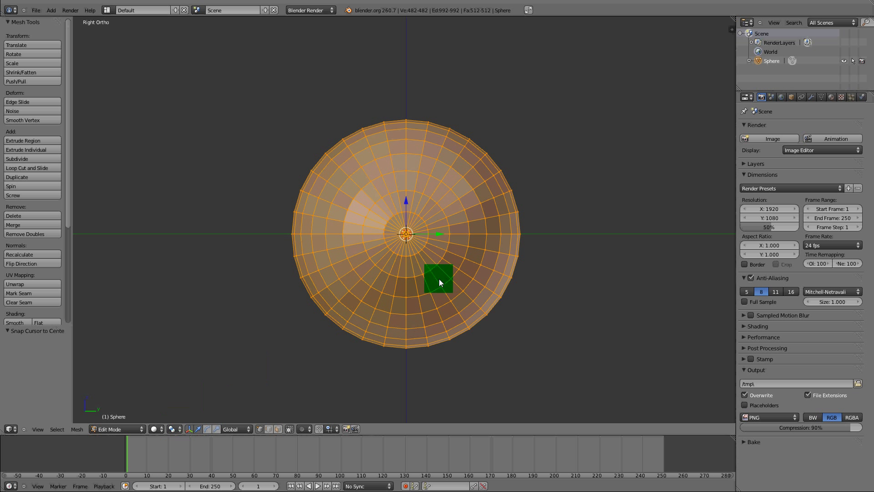
left_click(172, 430)
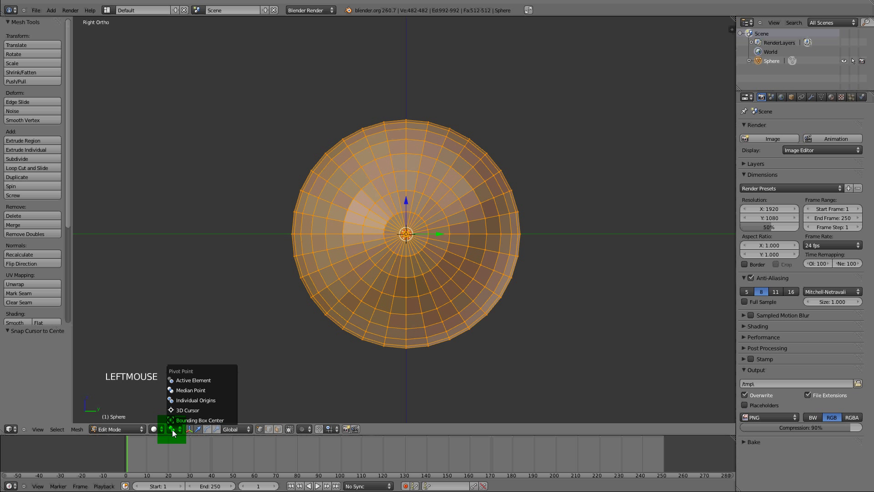
left_click(185, 410)
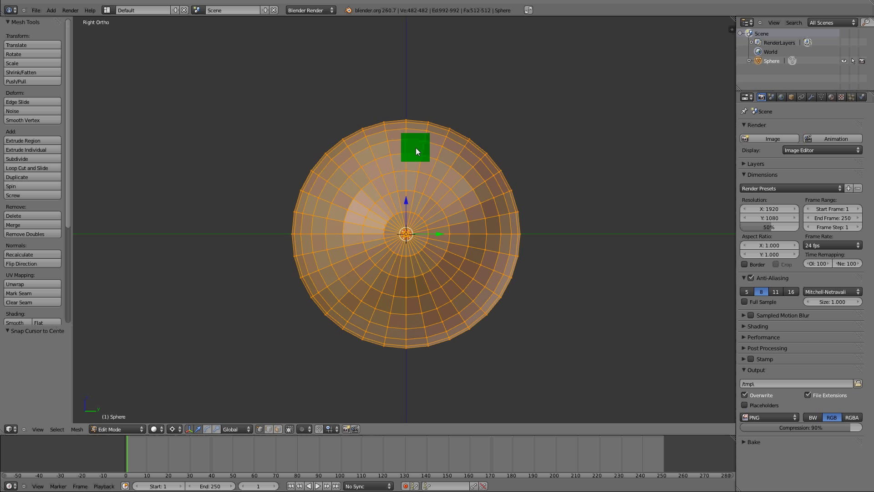
- In face select mode, select the two adjacent face loops at the sphere's upper side, including their triangles at both poles
key("ctrl+Tab")
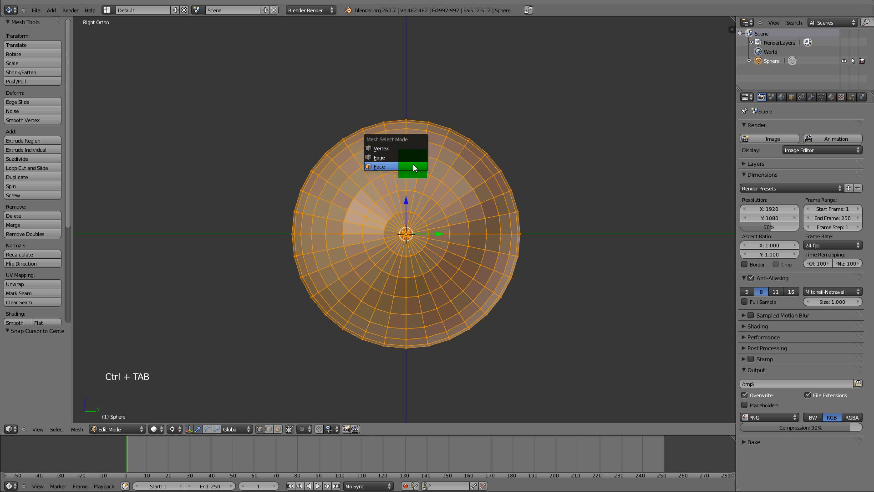
left_click(414, 166)
right_click(397, 153, "alt")
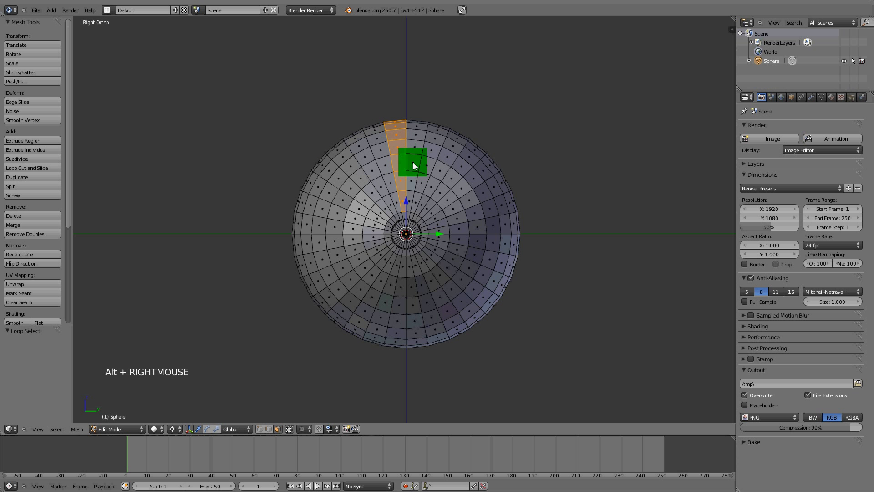
right_click(415, 156, "alt+shift")
scroll(415, 219, "up", 7)
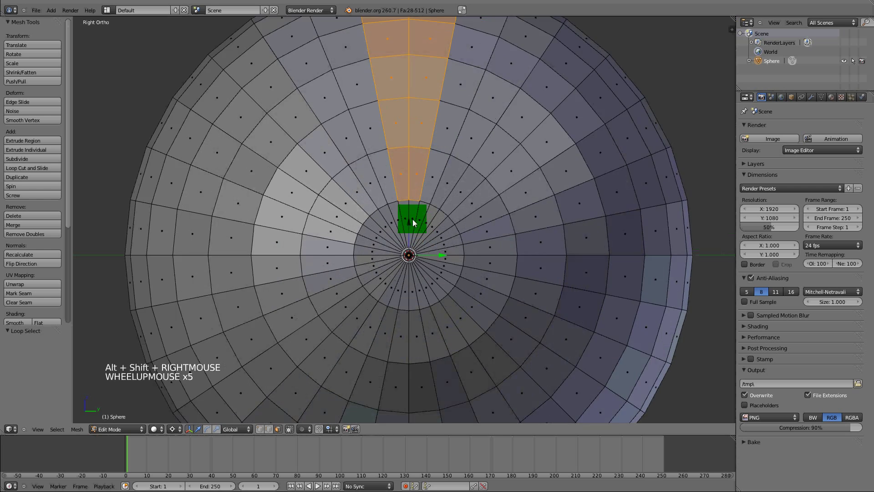
right_click(413, 221, "shift")
right_click(389, 208, "shift")
scroll(383, 213, "down", 4)
middle_click_drag(373, 222, 584, 235)
scroll(462, 258, "down", 1)
right_click(437, 250, "shift")
right_click(445, 249, "shift")
middle_click_drag(444, 249, 431, 293)
key("KP_3")
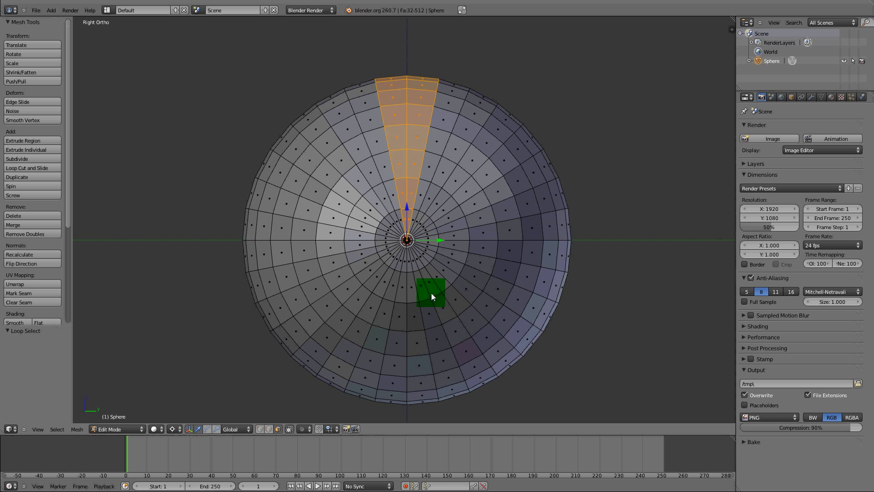
- Invert the face selection and delete those faces, keeping only the two-column wedge
key("ctrl+i")
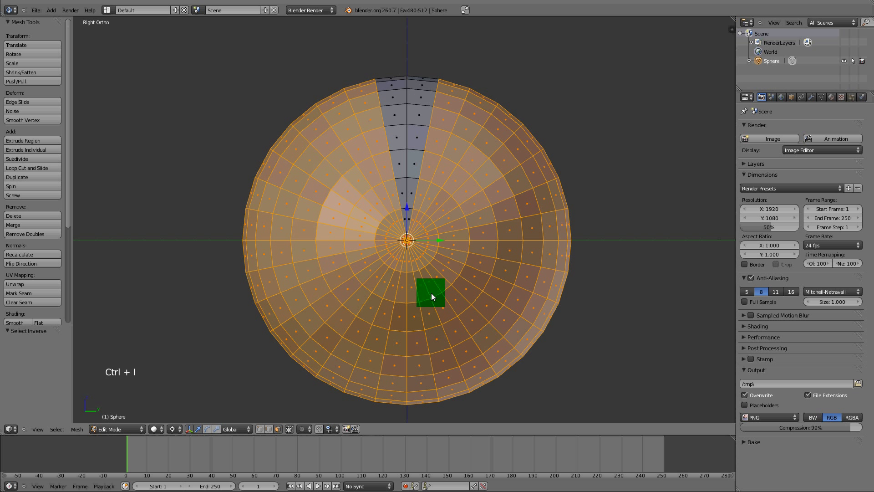
key("x")
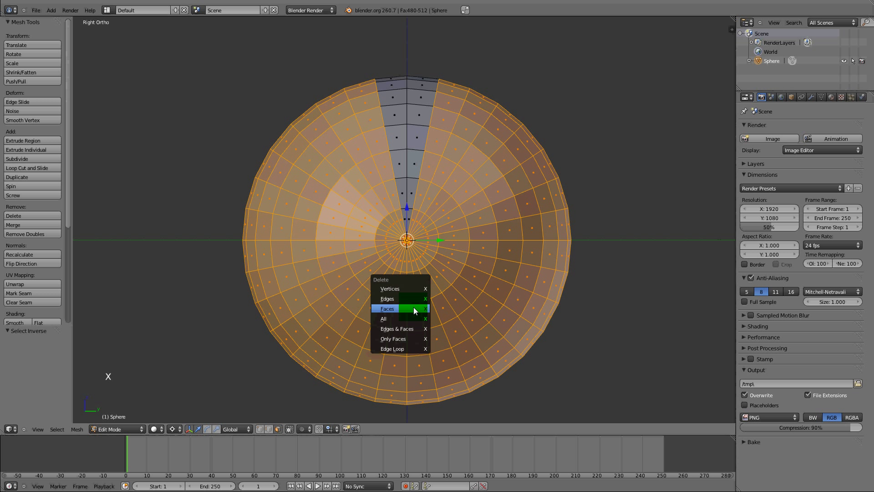
left_click(413, 306)
- Switch to edge select mode and select the wedge's outer boundary edge loop
middle_click_drag(397, 97, 405, 231, "shift")
scroll(383, 178, "up", 6)
scroll(383, 178, "down", 2)
scroll(406, 232, "down", 3)
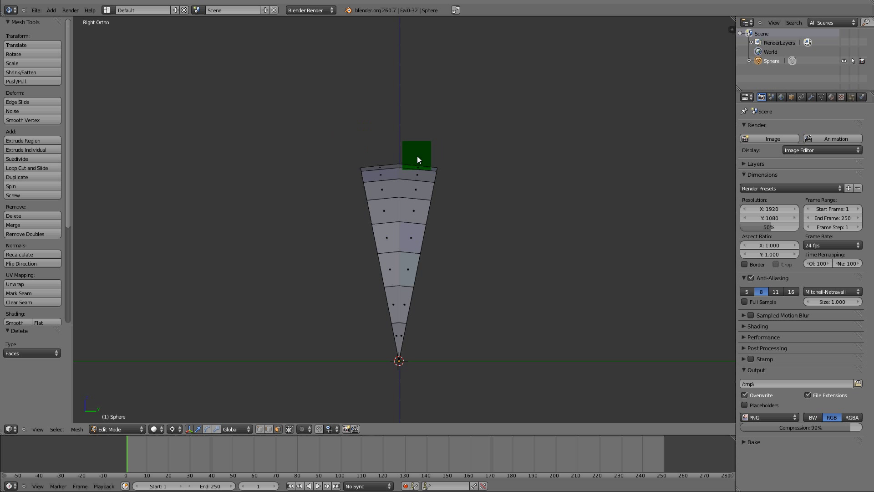
key("ctrl+Tab")
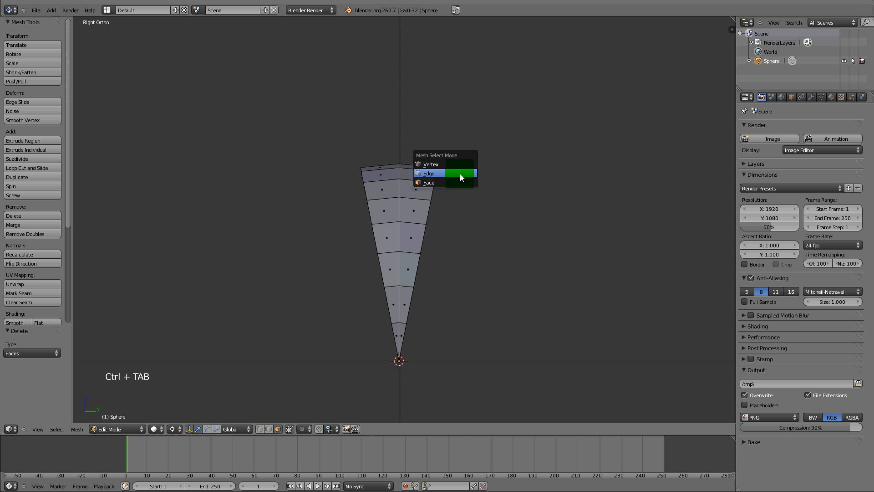
left_click(460, 173)
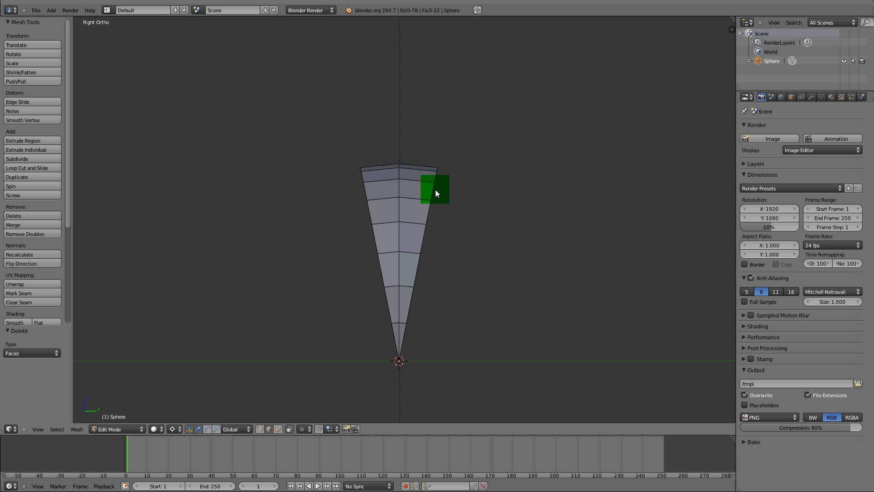
right_click(435, 189, "alt")
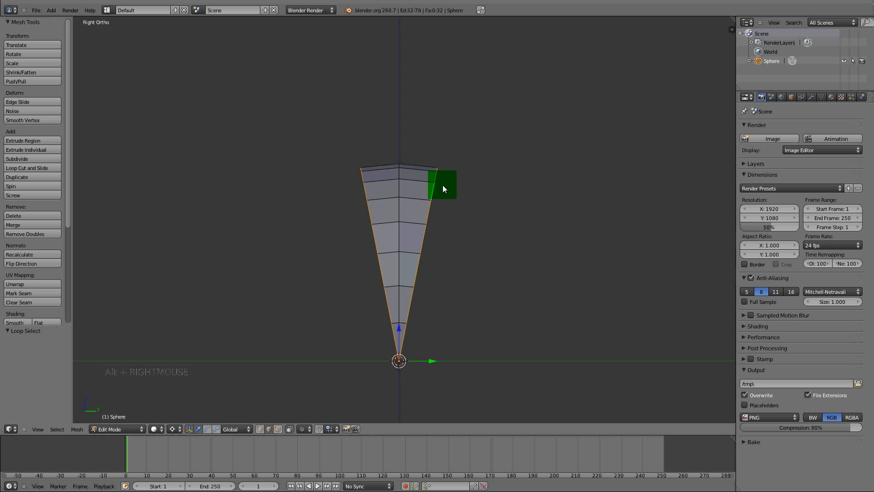
- Deselect the visible boundary edges on the wedge's negative Y side with a box, along with an edge near the pole
key("b")
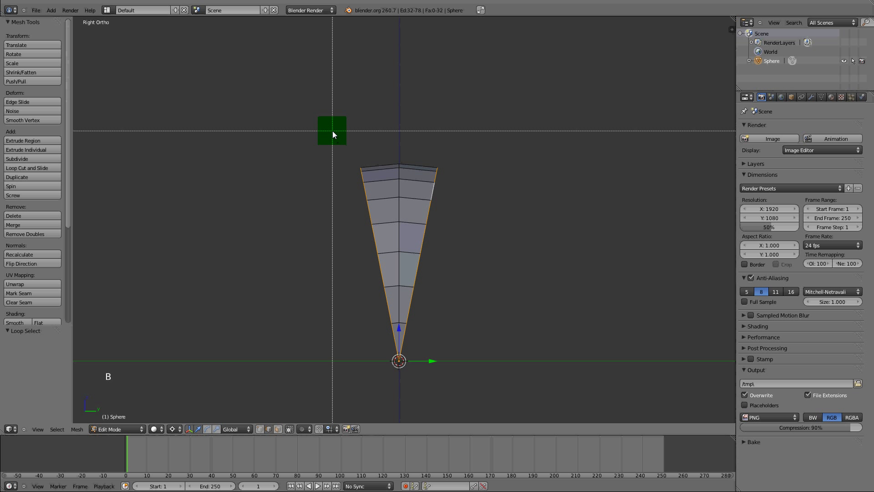
left_click_drag(331, 118, 399, 356)
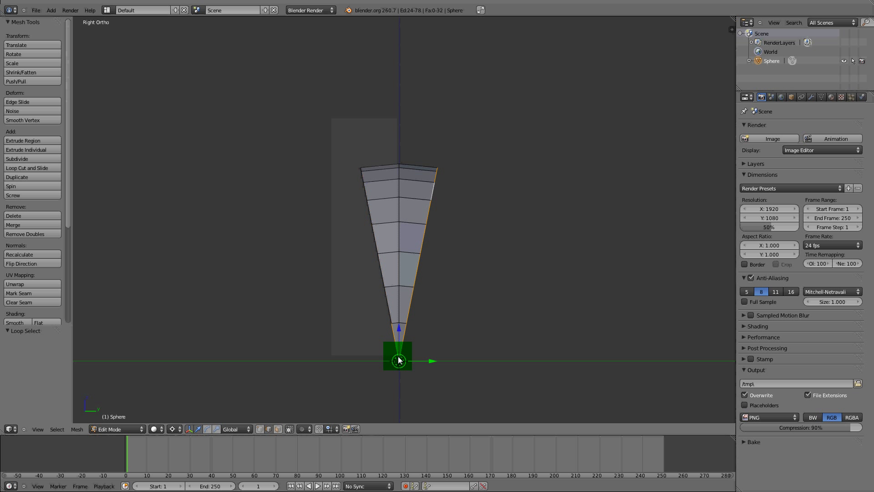
right_click(394, 337, "shift")
middle_click_drag(330, 265, 293, 307)
- Turn off limiting selection to visible and deselect the remaining negative Y boundary edges, keeping only the positive Y edge loop selected
left_click(292, 431)
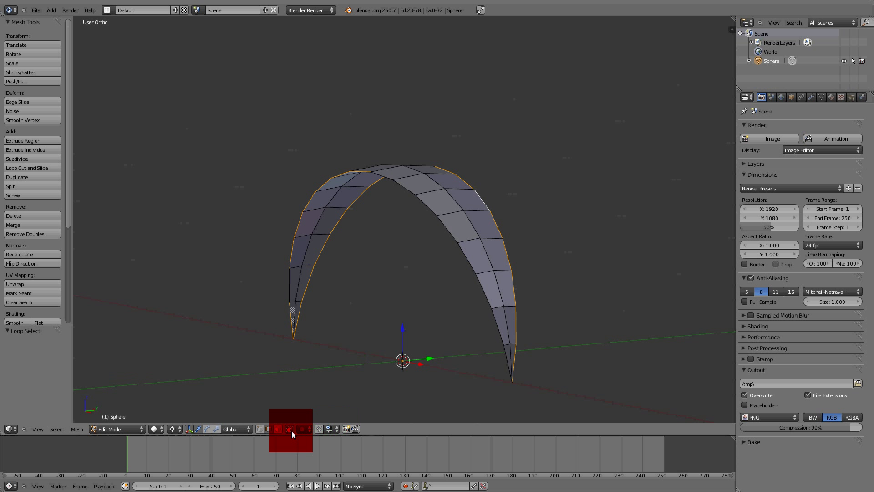
key("KP_3")
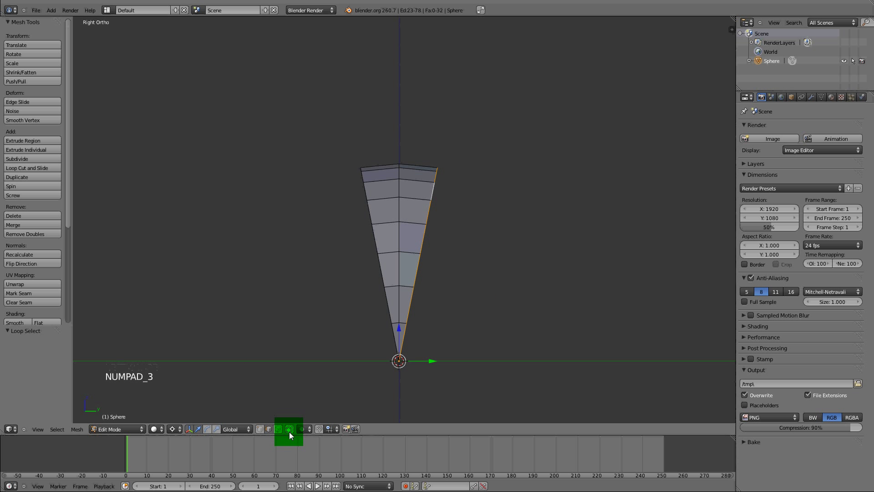
key("b")
left_click_drag(344, 136, 397, 366)
scroll(289, 184, "down", 2)
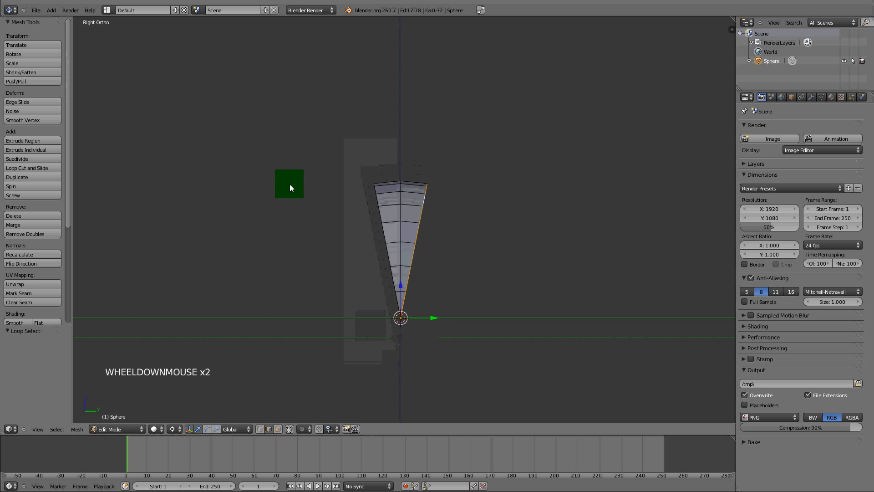
middle_click_drag(289, 186, 334, 189)
right_click(319, 286, "shift")
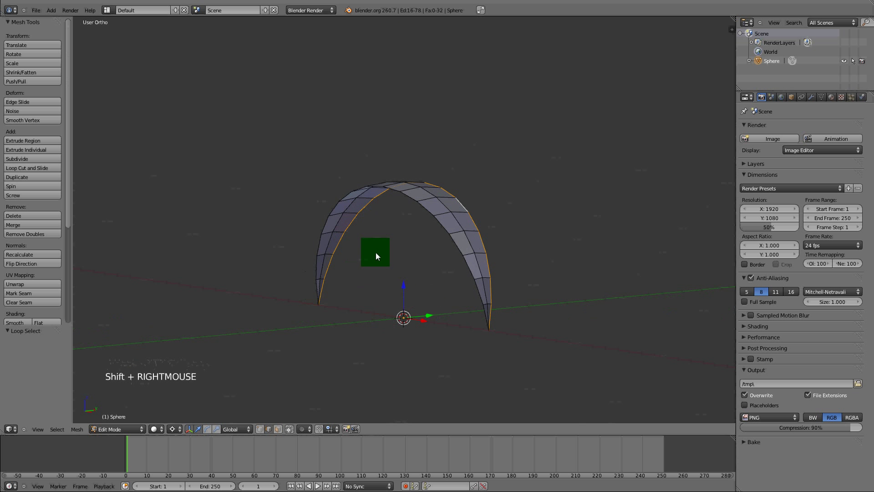
- Extrude the selected edge loop in the right orthographic view by about -0.314 in Y and 0.189 in Z
middle_click_drag(375, 250, 342, 236)
key("KP_3")
scroll(437, 270, "up", 1)
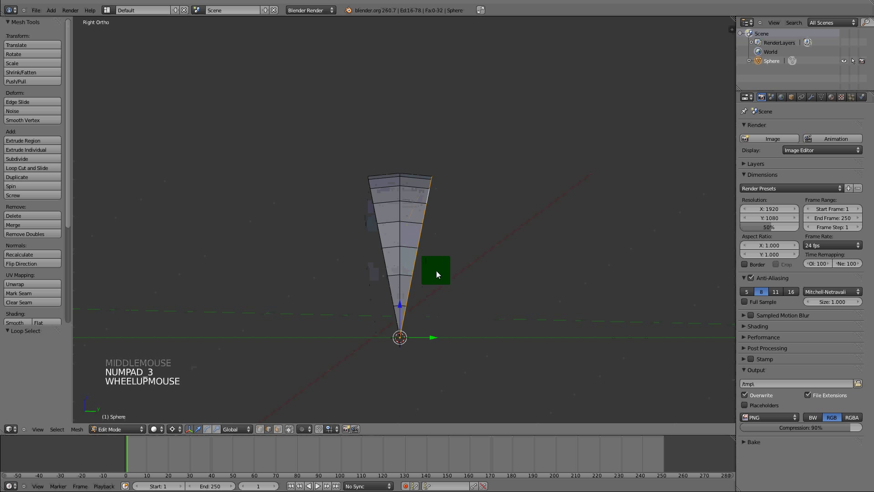
middle_click_drag(429, 274, 420, 259, "shift")
scroll(416, 257, "up", 1)
middle_click_drag(480, 286, 492, 275, "shift")
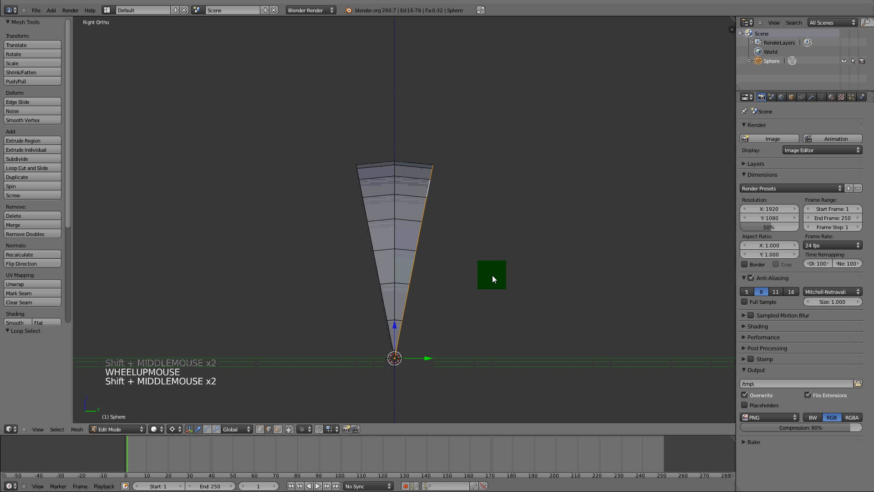
key("e")
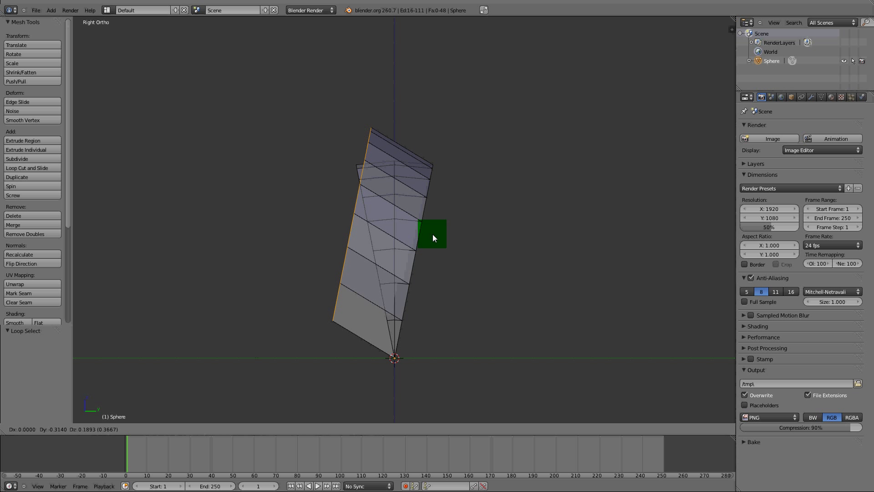
left_click(432, 234)
- Switch to vertex select mode and delete the two outer corner vertices at both ends of the extruded strip
middle_click_drag(390, 189, 356, 184)
key("ctrl+Tab")
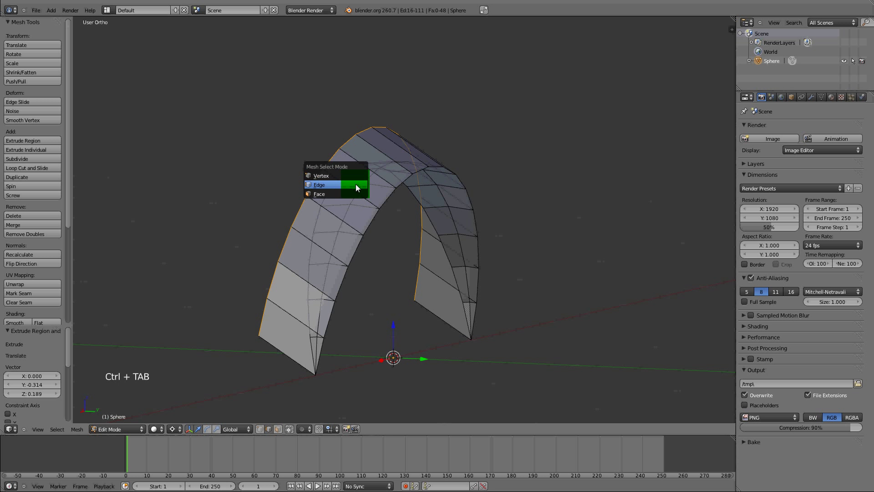
left_click(348, 178)
middle_click_drag(349, 284, 391, 226, "shift")
scroll(391, 226, "up", 1)
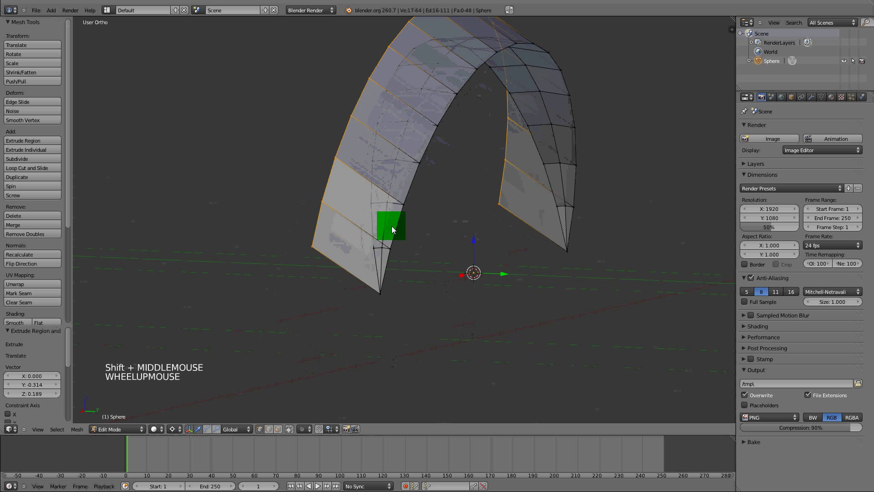
right_click(314, 212)
scroll(314, 213, "up", 1)
middle_click_drag(314, 212, 402, 216)
right_click(262, 156, "shift")
middle_click_drag(261, 157, 336, 205, "shift")
key("x")
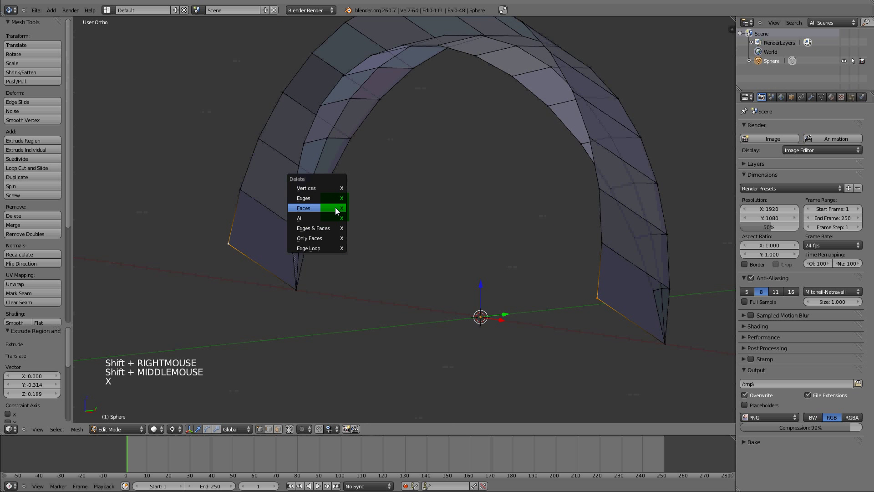
left_click(328, 189)
- Select the middle vertex of the strip's free edge and the second vertex away from it on each side
scroll(448, 214, "down", 1)
middle_click_drag(449, 214, 412, 205)
middle_click_drag(392, 223, 402, 250)
key("KP_7")
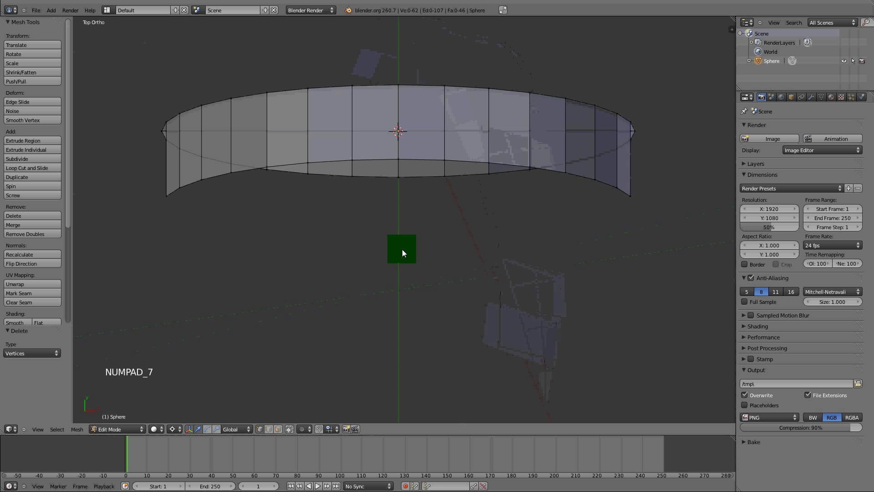
scroll(410, 210, "down", 1)
right_click(401, 169)
middle_click_drag(389, 205, 432, 182)
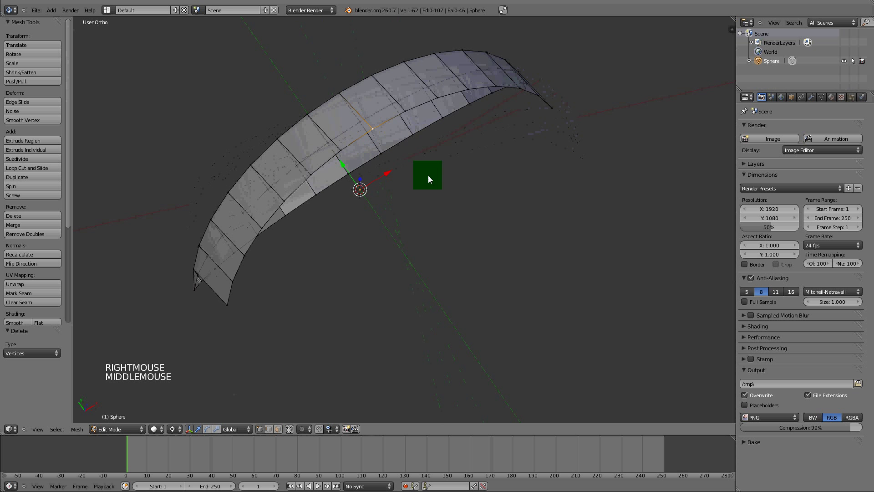
scroll(308, 159, "up", 3)
middle_click_drag(305, 160, 469, 246, "shift")
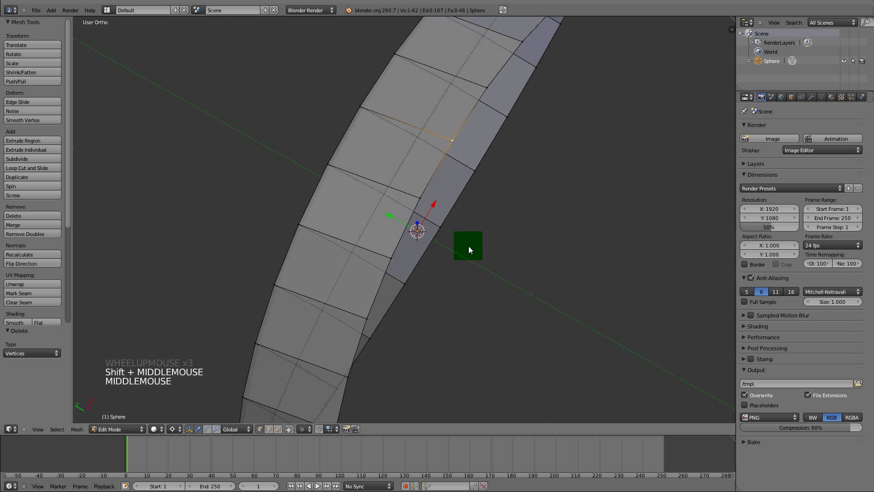
right_click(390, 258, "shift")
middle_click_drag(566, 168, 549, 221)
right_click(569, 301, "shift")
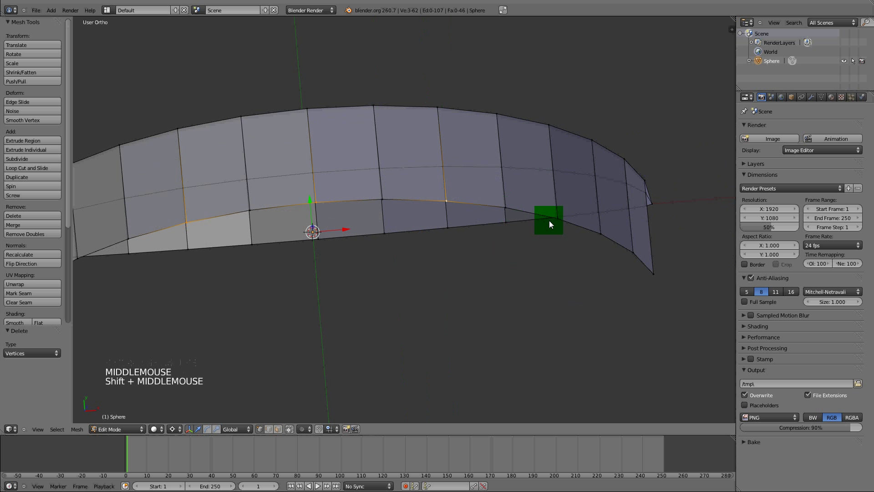
- Extend the selection with every second vertex along the free edge towards both ends of the strip
right_click(551, 222, "shift")
key("ctrl+z")
middle_click(518, 261)
middle_click_drag(518, 260, 569, 275)
right_click(568, 276, "shift")
right_click(639, 237, "shift")
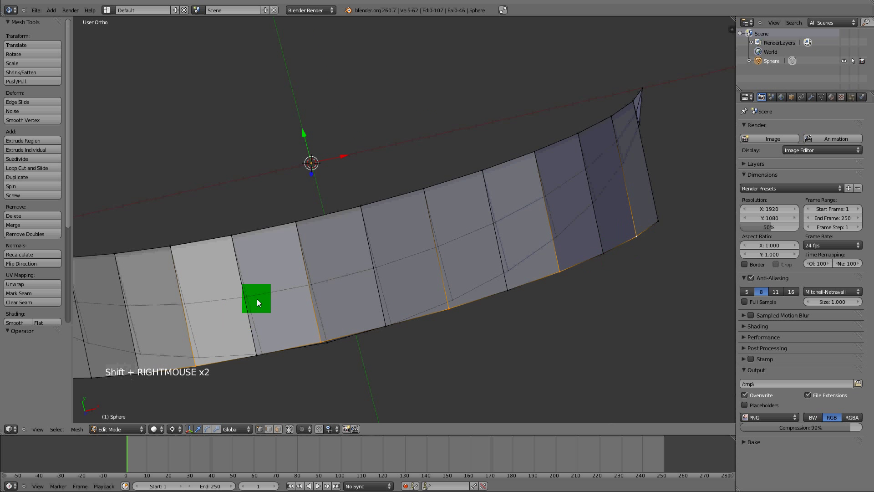
middle_click_drag(238, 314, 532, 189, "shift")
scroll(425, 252, "up", 1, "shift")
right_click(359, 279, "shift")
right_click(332, 273, "shift")
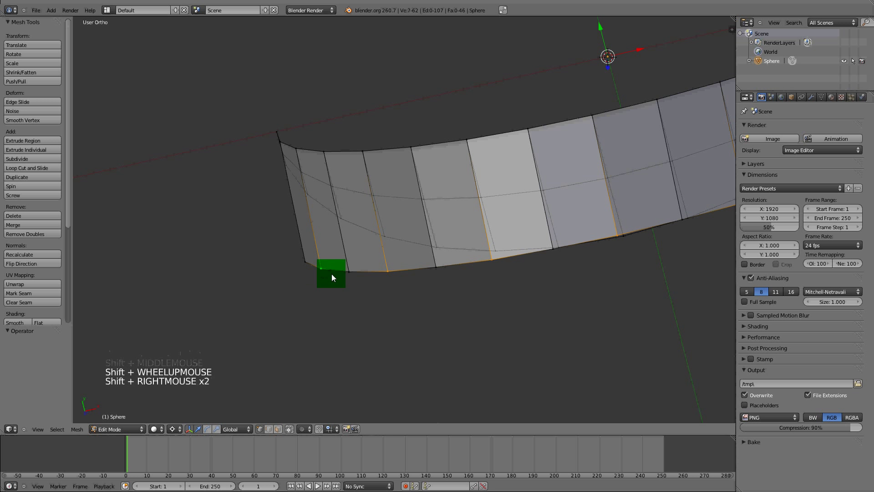
- Move the seven selected alternate vertices -0.15 along the Y axis in the top view
middle_click_drag(500, 299, 484, 262)
key("KP_7")
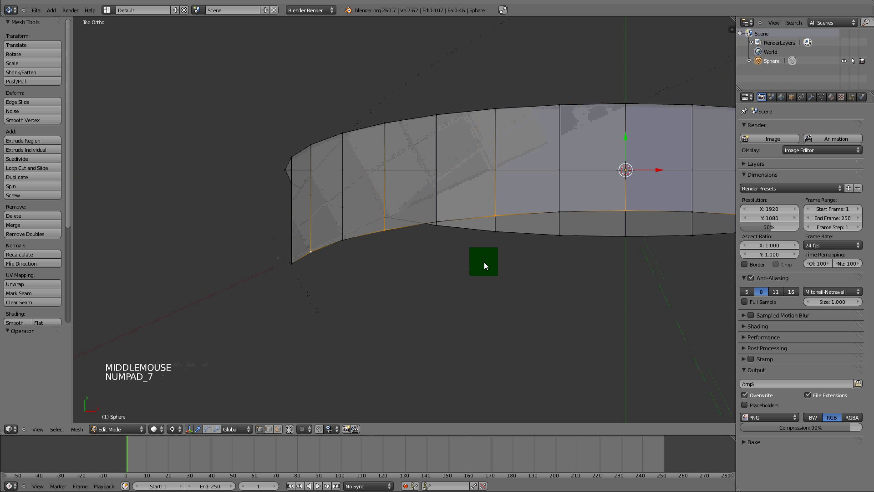
scroll(633, 277, "up", 2, "shift")
middle_click_drag(633, 277, 352, 255, "shift")
scroll(387, 258, "up", 1, "shift")
middle_click_drag(428, 261, 488, 249, "shift")
scroll(489, 249, "up", 1, "shift")
key("g")
key("y")
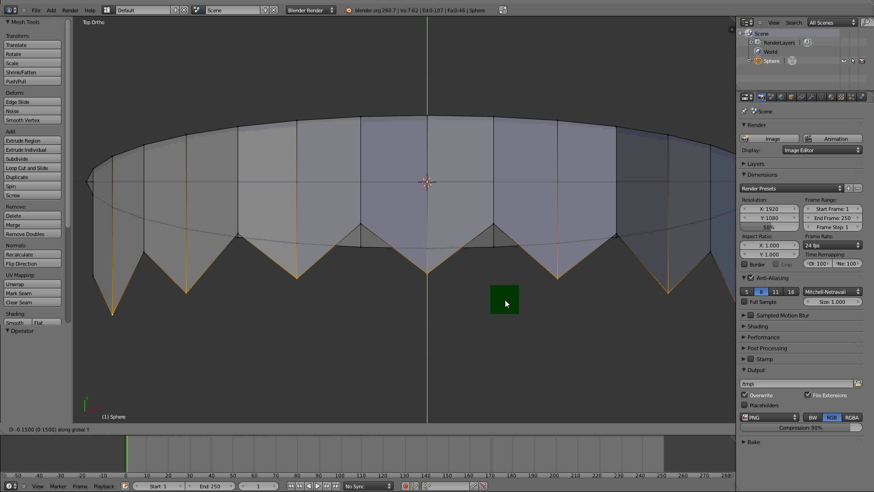
left_click(505, 299, "ctrl")
- Select the eight in-between vertices of the zigzag edge, including the outermost one at each end
middle_click_drag(705, 291, 497, 276, "shift")
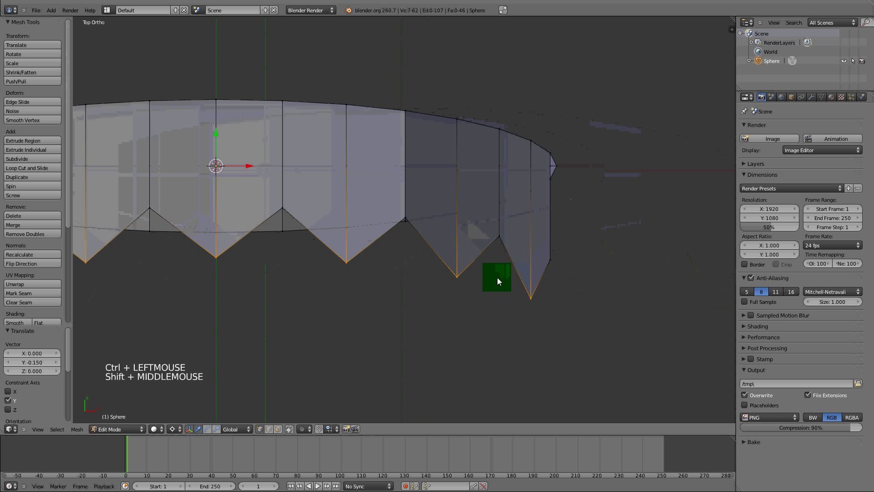
right_click(552, 259)
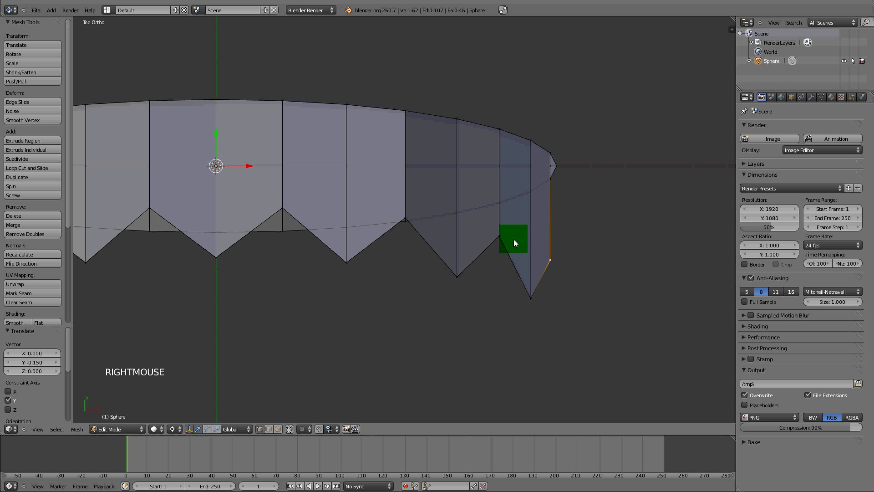
right_click(476, 237, "shift")
right_click(401, 219, "shift")
right_click(286, 208, "shift")
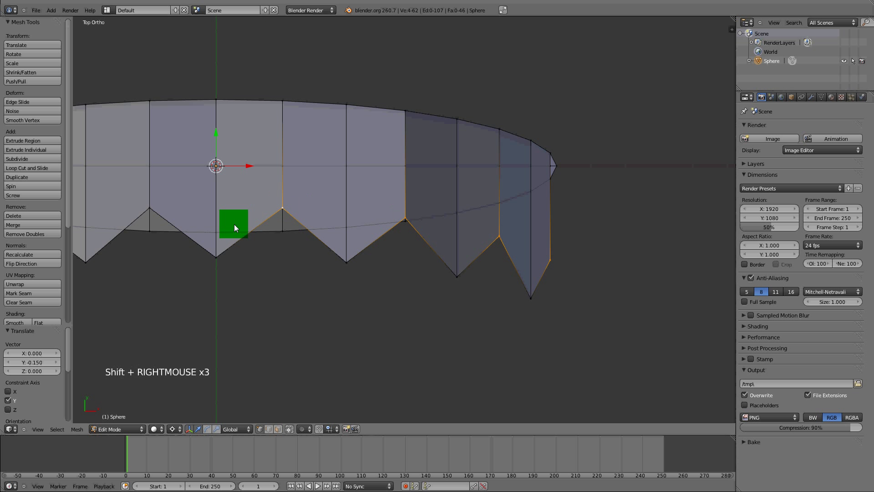
scroll(231, 225, "up", 1, "shift")
middle_click_drag(231, 225, 324, 221, "shift")
middle_click_drag(599, 214, 597, 220, "shift")
right_click(544, 208, "shift")
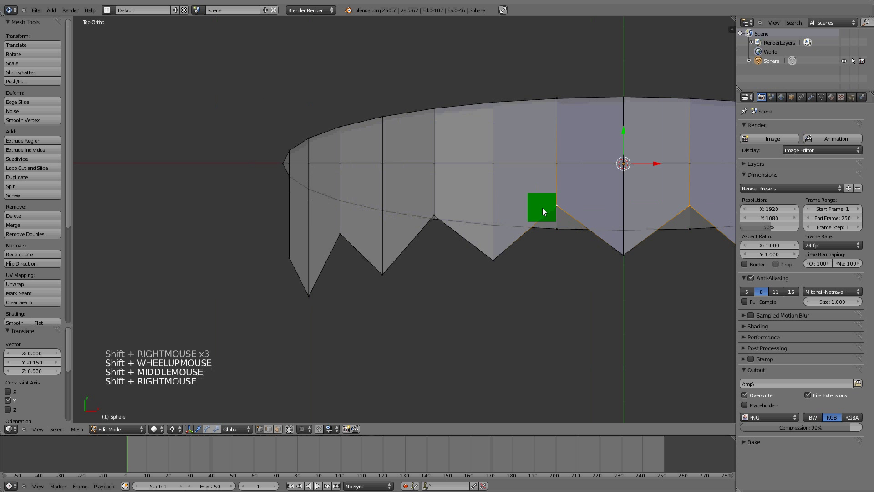
right_click(431, 211, "shift")
right_click(344, 224, "shift")
right_click(287, 254, "shift")
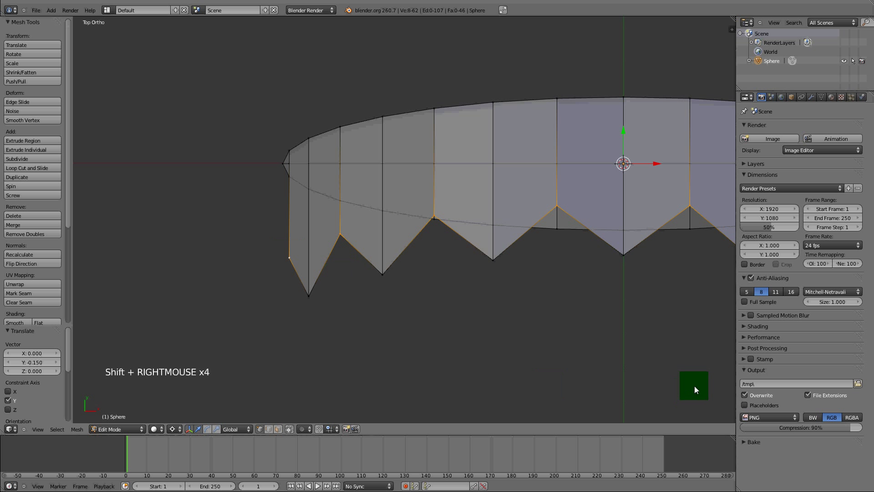
- Move the selected inner zigzag vertices 0.11 along the Y axis
middle_click_drag(688, 391, 407, 393, "shift")
key("g")
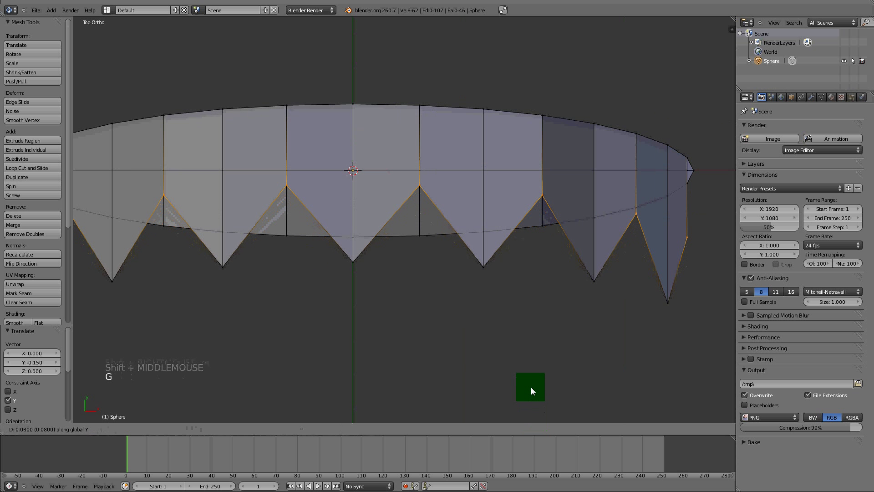
left_click(530, 380)
- Move the same inner zigzag vertices -0.05 along the Z axis in the right orthographic view
key("KP_3")
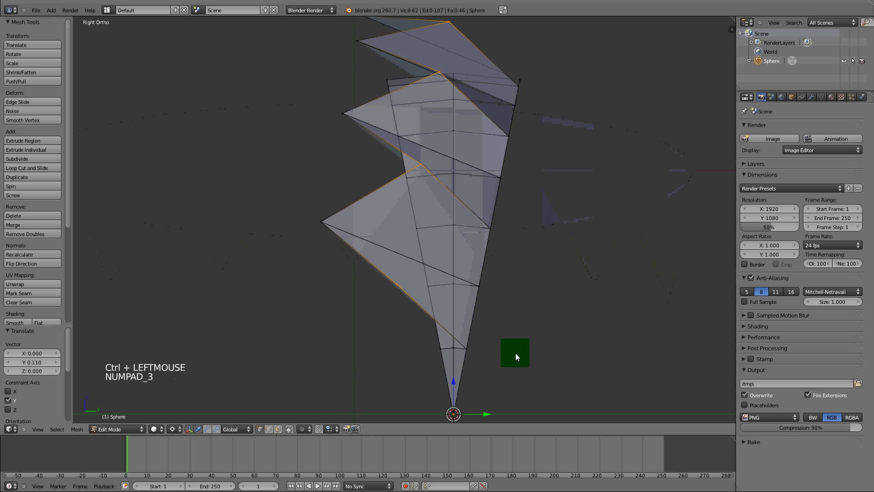
scroll(506, 193, "up", 4, "shift")
scroll(506, 192, "up", 1, "shift")
scroll(507, 193, "down", 1, "shift")
middle_click_drag(507, 192, 513, 147, "shift")
scroll(513, 147, "down", 4)
key("g")
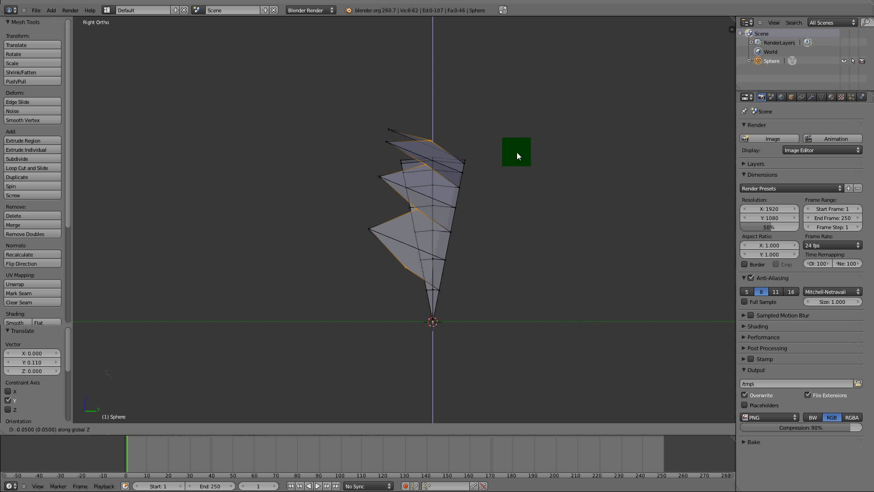
left_click(517, 147, "ctrl+shift")
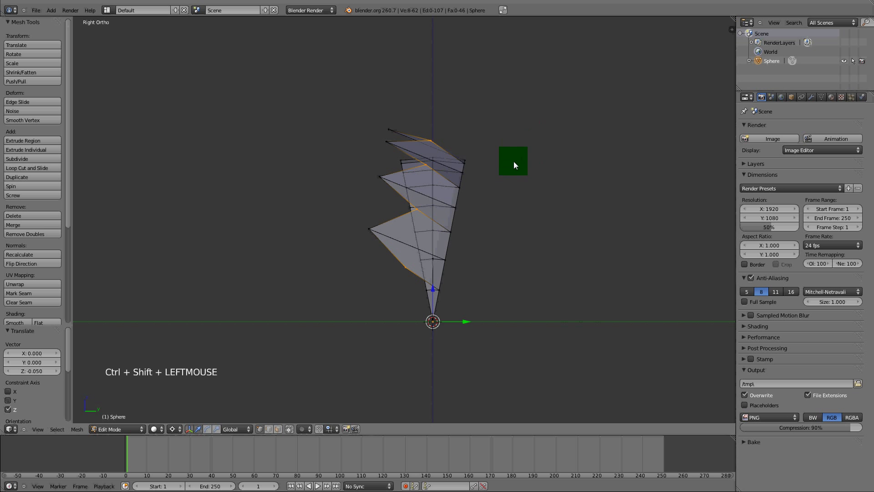
- Examine the serrated segment in Object Mode, return to Edit Mode in the right view and clear the selection
scroll(513, 161, "up", 1)
mouse_move(514, 161)
middle_mouse_down()
mouse_move(452, 163)
mouse_move(426, 145)
mouse_move(337, 149)
mouse_move(303, 181)
mouse_move(263, 160)
mouse_move(341, 194)
mouse_move(476, 164)
mouse_move(532, 172)
mouse_move(431, 179)
mouse_move(533, 157)
mouse_move(518, 186)
mouse_move(488, 185)
mouse_move(503, 219)
mouse_move(443, 181)
middle_mouse_up()
key("Tab")
key("KP_3")
key("Tab")
scroll(478, 188, "up", 2)
key("a")
scroll(476, 210, "down", 3)
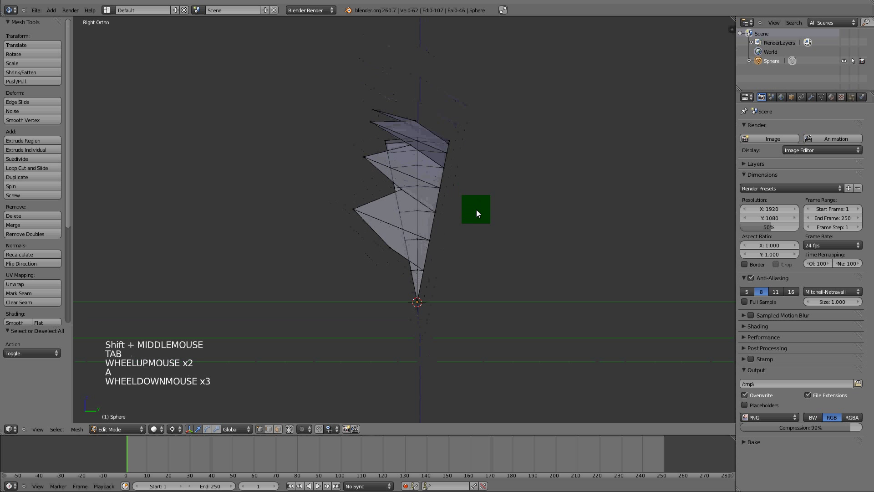
middle_click_drag(476, 210, 460, 201, "shift")
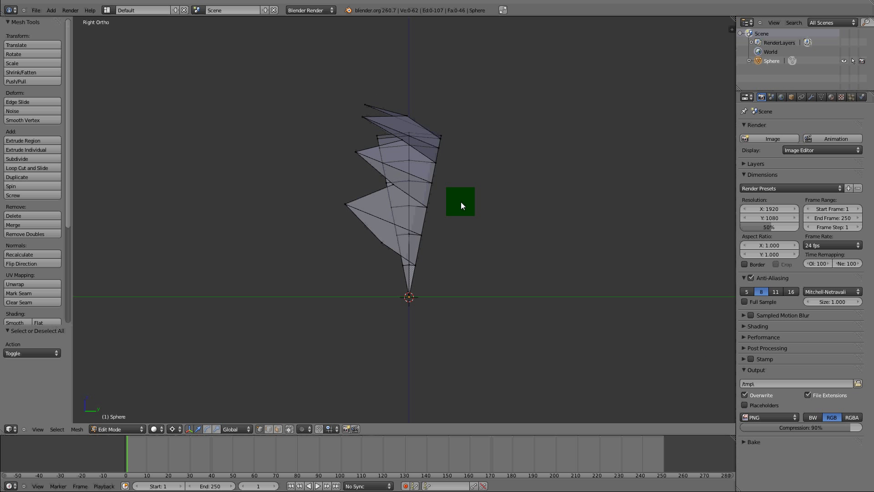
- Duplicate the whole serrated segment and rotate the copy 22 degrees around the 3D cursor in the right orthographic view
key("a")
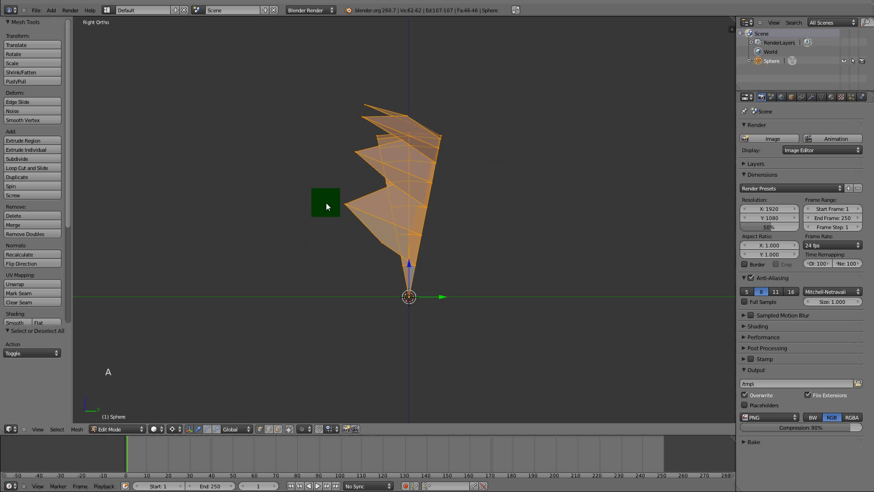
middle_click_drag(443, 248, 369, 163, "shift")
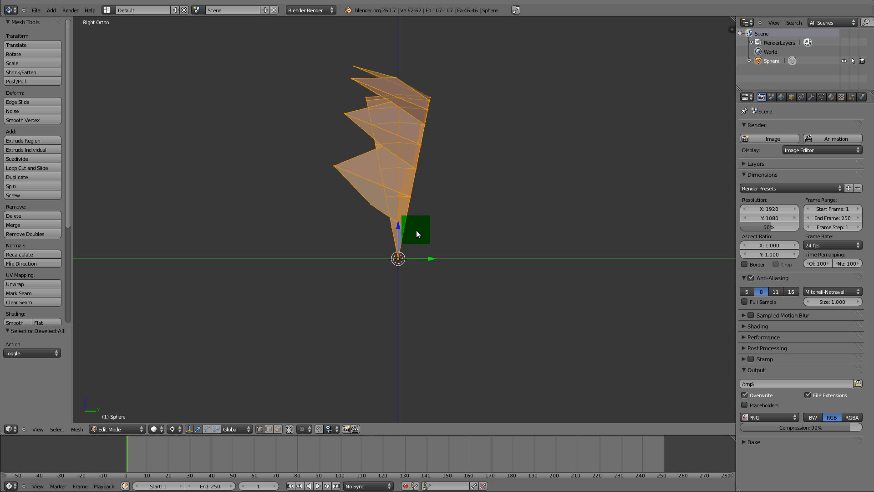
key("shift+d")
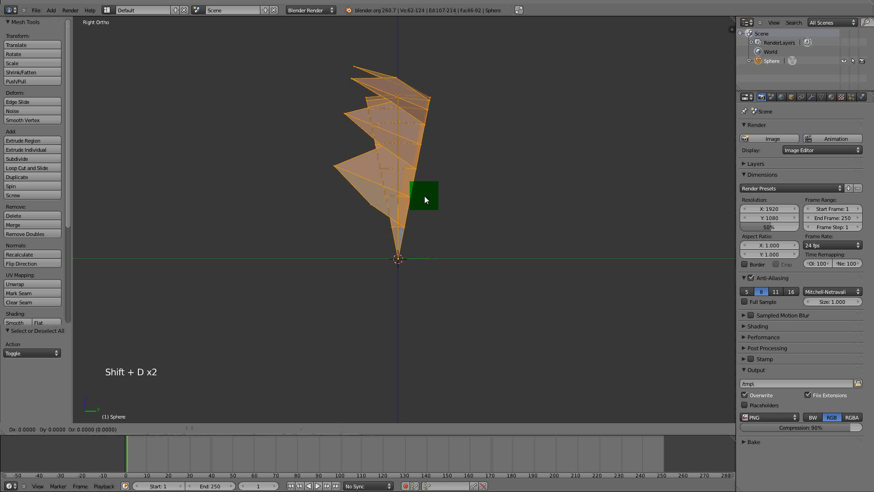
left_click(433, 199)
key("r")
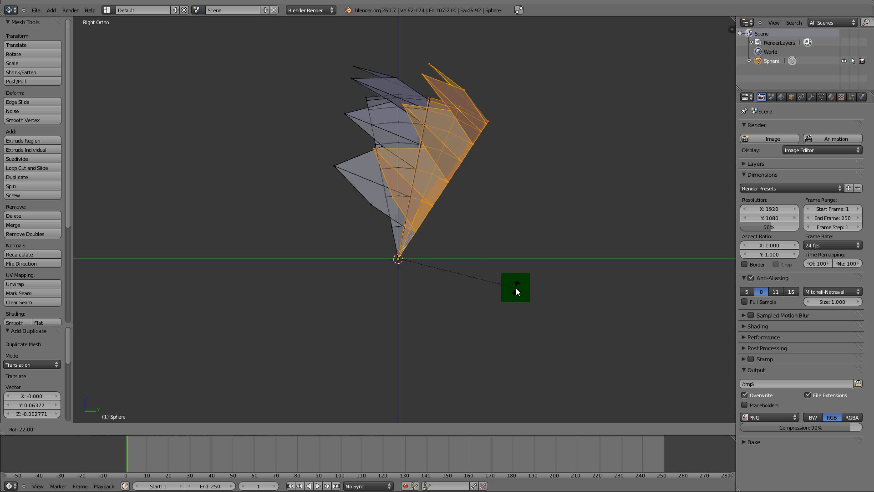
left_click(516, 287, "ctrl+shift")
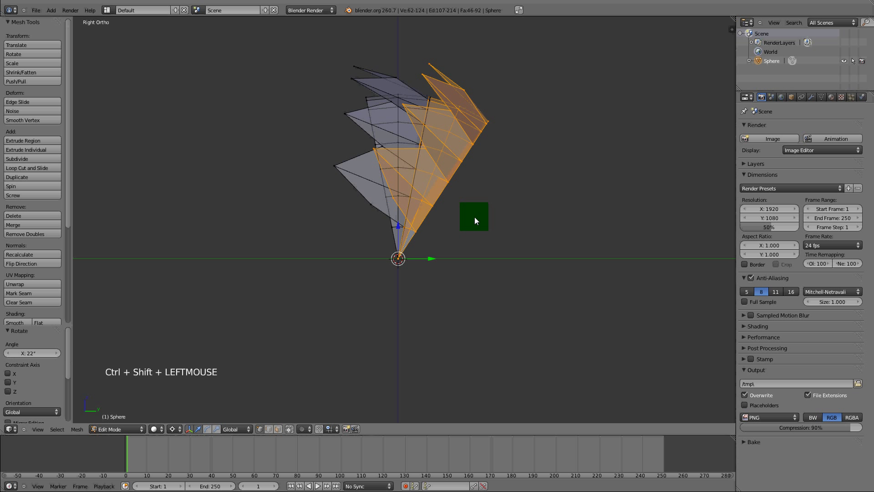
- Select both segments, duplicate them and rotate the copies 44 degrees around the 3D cursor
key("a")
key("a")
key("shift+d")
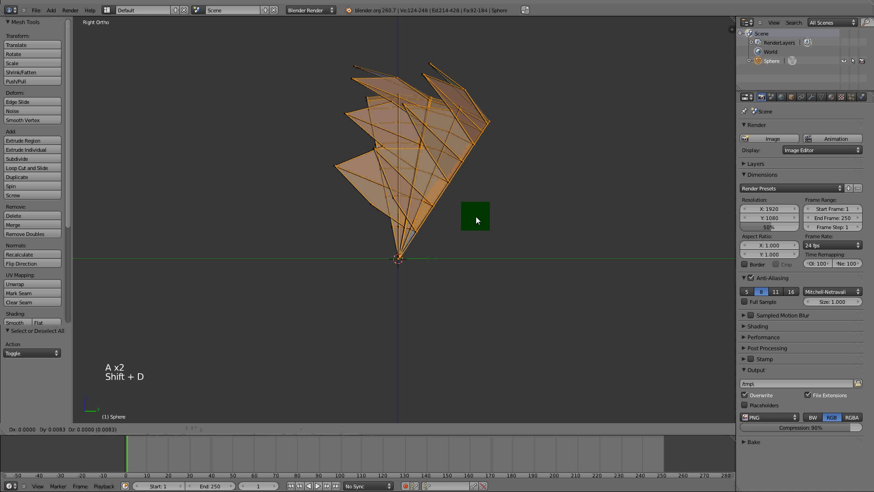
key("r")
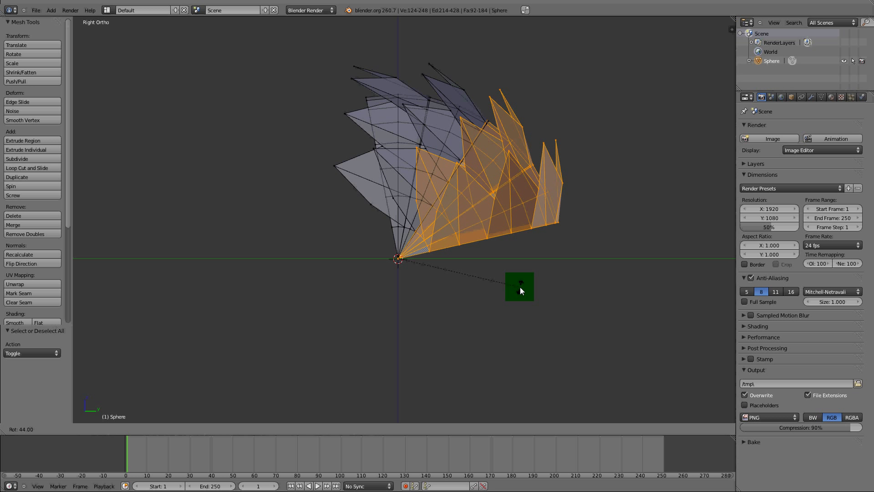
left_click(519, 286, "ctrl+shift")
- Select all four segments, duplicate them and rotate the copies about 89 degrees around the 3D cursor
key("a")
key("a")
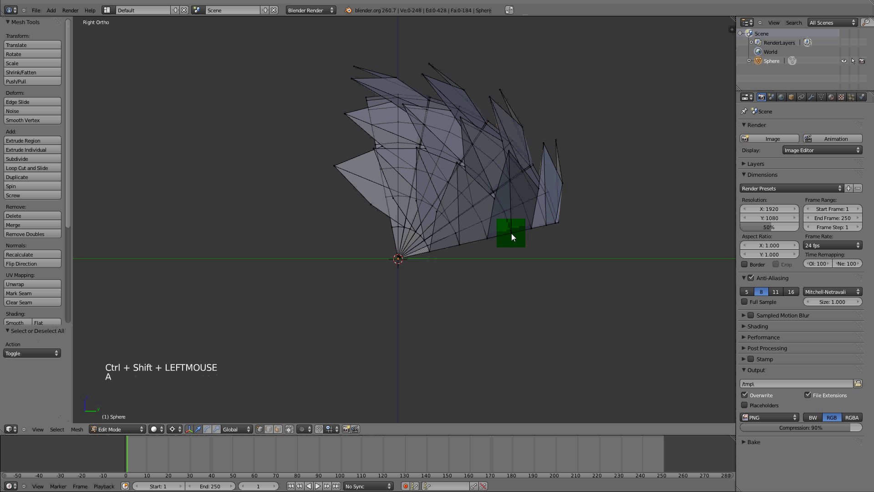
key("shift+d")
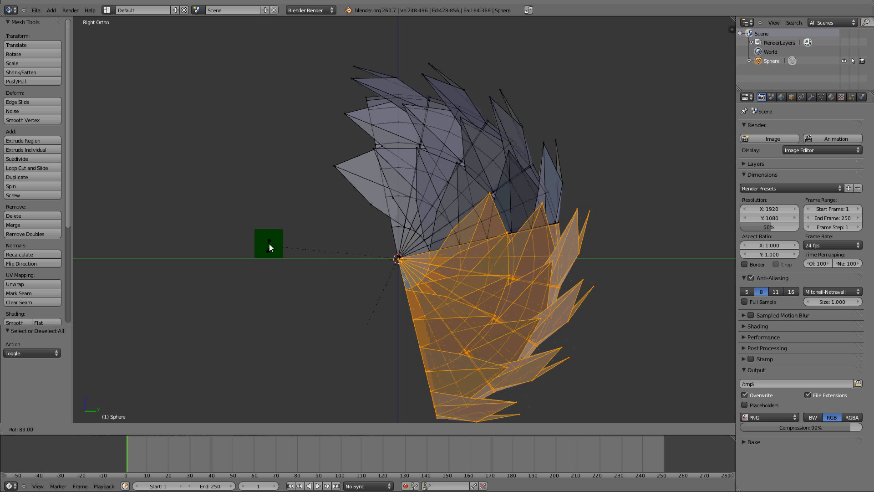
left_click(300, 276, "ctrl+shift")
- Duplicate the selected four-segment group twice around the 3D cursor to continue the ring, rotating the last copy 96 degrees
middle_click_drag(560, 291, 576, 272, "shift")
key("shift+d")
key("shift+d")
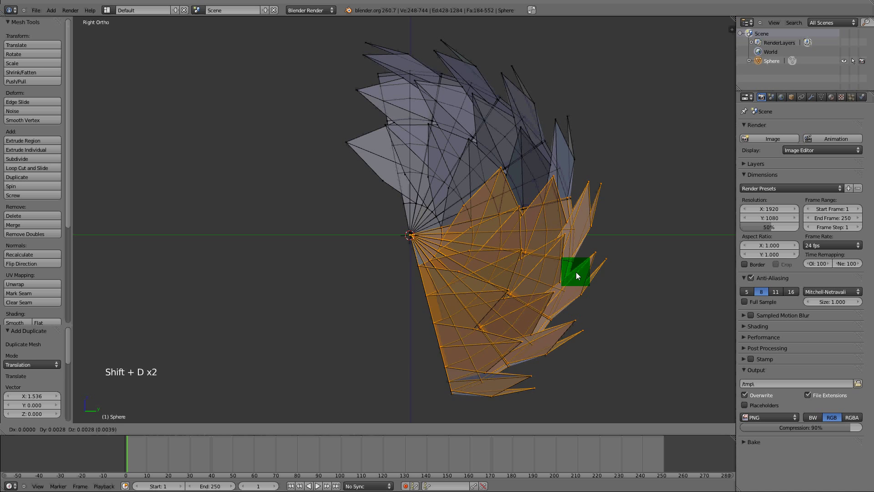
left_click(382, 326)
key("shift+d")
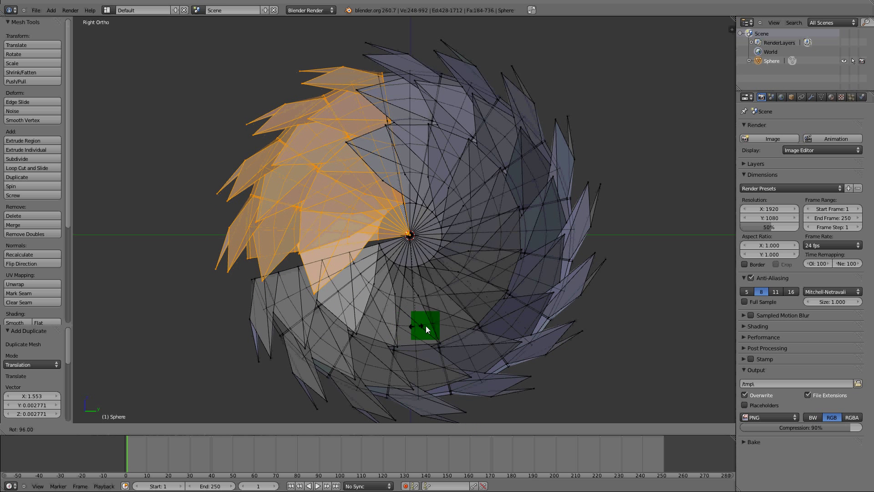
left_click(417, 324, "ctrl+shift")
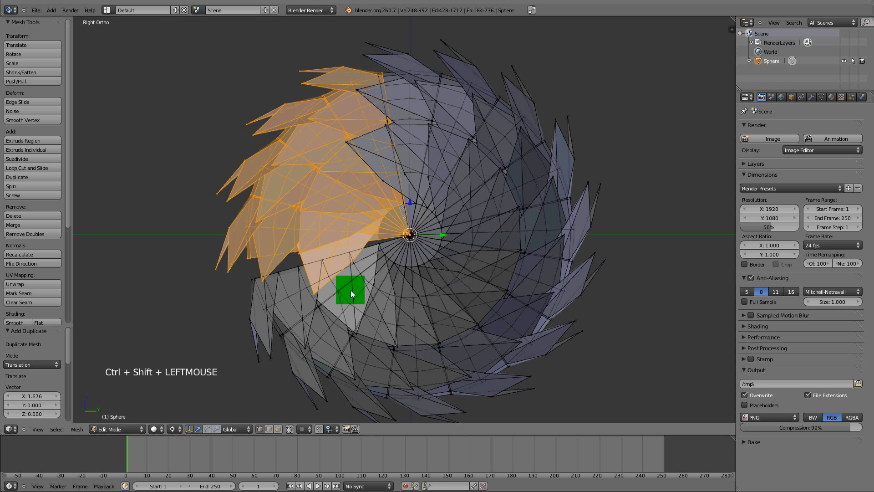
- Select the linked end segment beside the remaining gap, duplicate it and rotate the copy -15 degrees into the gap
right_click(242, 243)
right_click(230, 270)
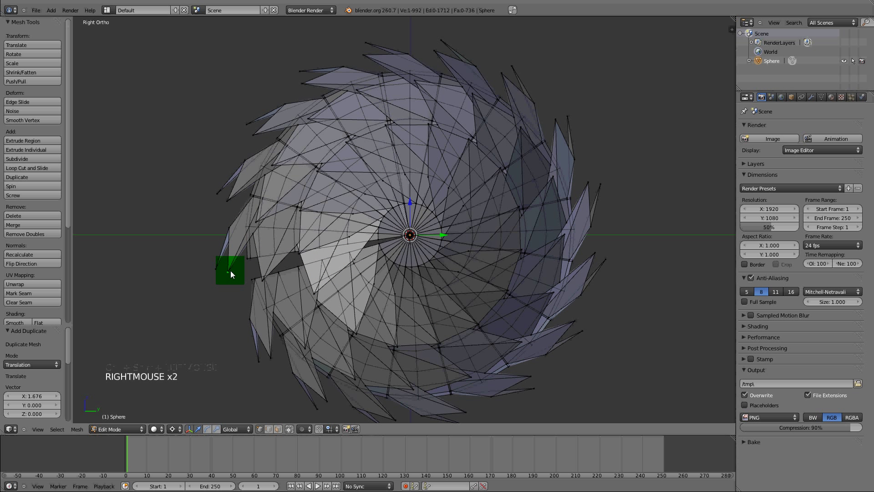
key("ctrl+l")
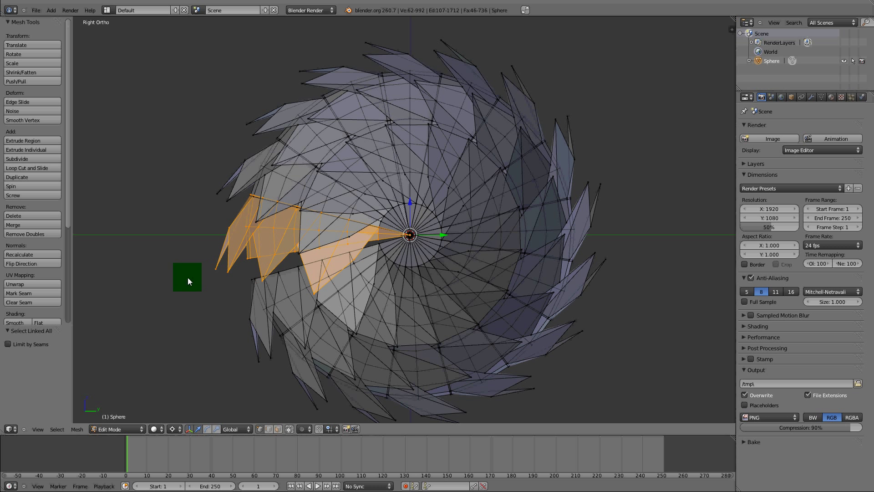
key("shift+d")
key("r")
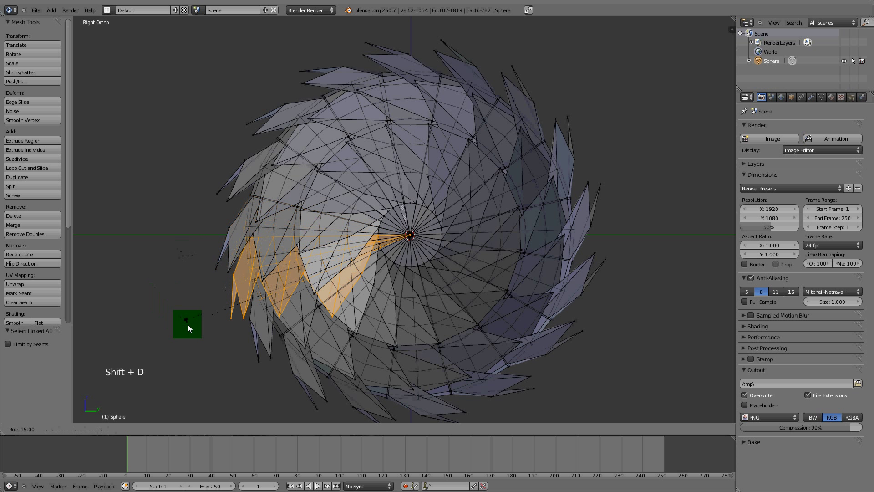
left_click(256, 339, "ctrl")
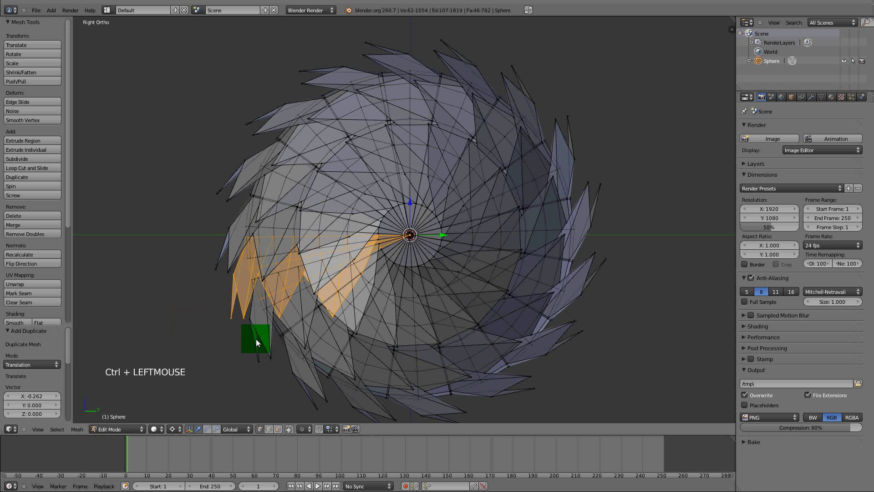
- Select the whole linked segment just below the added copy and rotate it -5 degrees around the 3D cursor
right_click(273, 361, "alt")
key("ctrl+l")
key("r")
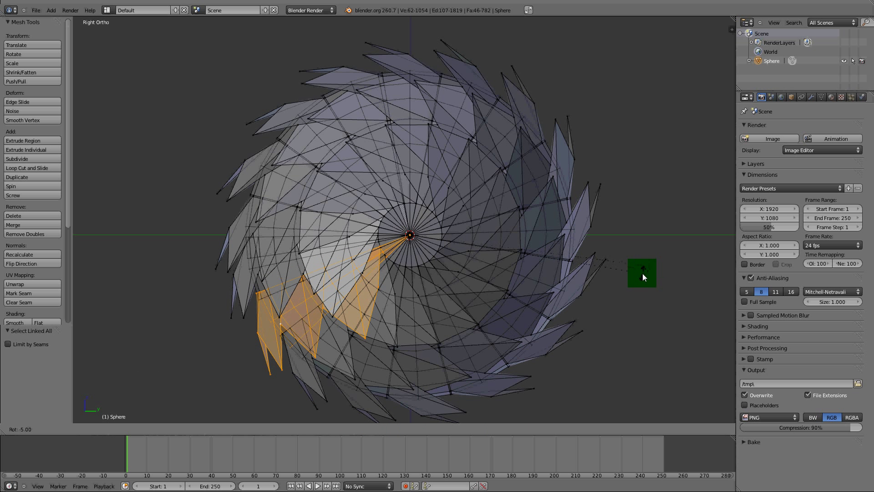
left_click(638, 281, "ctrl+shift")
- Select the following linked segment at the ball's lower edge, rotate it about -2 degrees and clear the selection
right_click(325, 380, "alt")
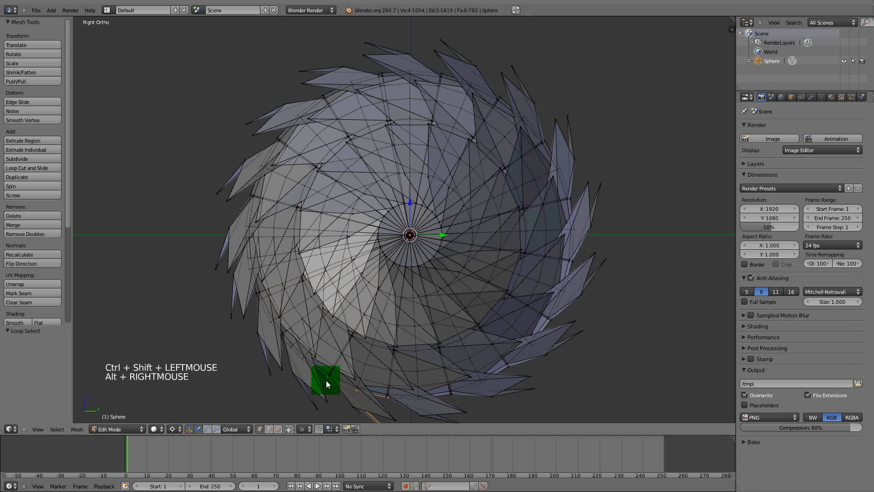
right_click(325, 378, "alt")
key("ctrl+l")
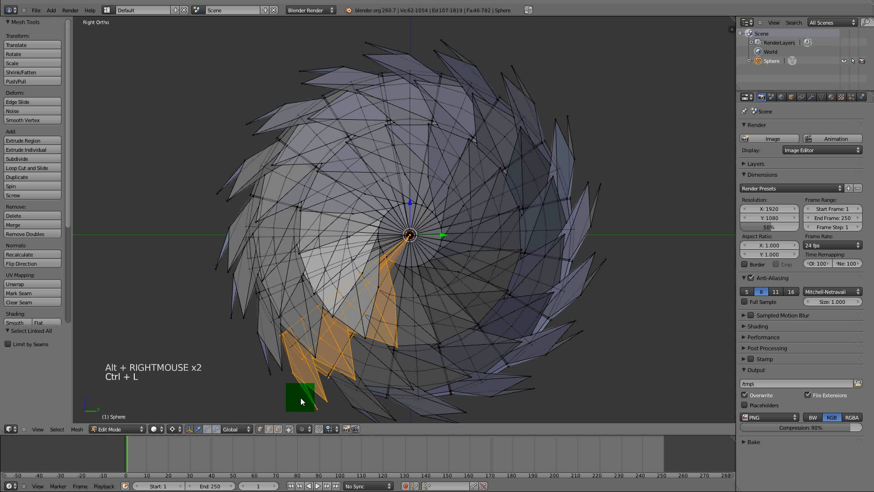
key("r")
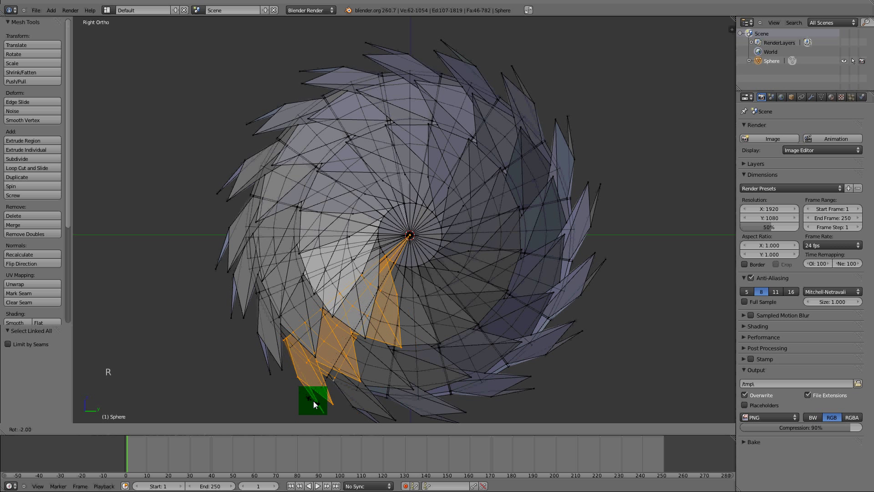
left_click(341, 394, "ctrl+shift")
key("a")
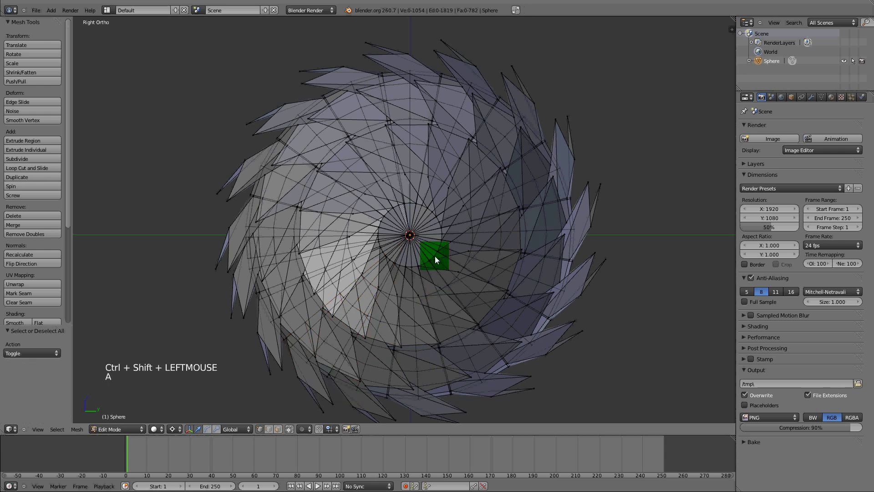
- Inspect the spacing of the ball's segments in Object Mode from several angles and in the right orthographic view
scroll(369, 250, "down", 1)
middle_click_drag(369, 251, 354, 217)
scroll(330, 267, "down", 2)
key("a")
key("Tab")
scroll(344, 270, "down", 2)
key("KP_3")
scroll(390, 250, "up", 1, "shift")
scroll(390, 250, "down", 1, "shift")
middle_click_drag(389, 250, 390, 181, "shift")
scroll(390, 181, "up", 6)
- In Edit Mode, select the linked segment at the bottom of the ball and fine-rotate it by a fraction of a degree
key("Tab")
right_click(435, 287)
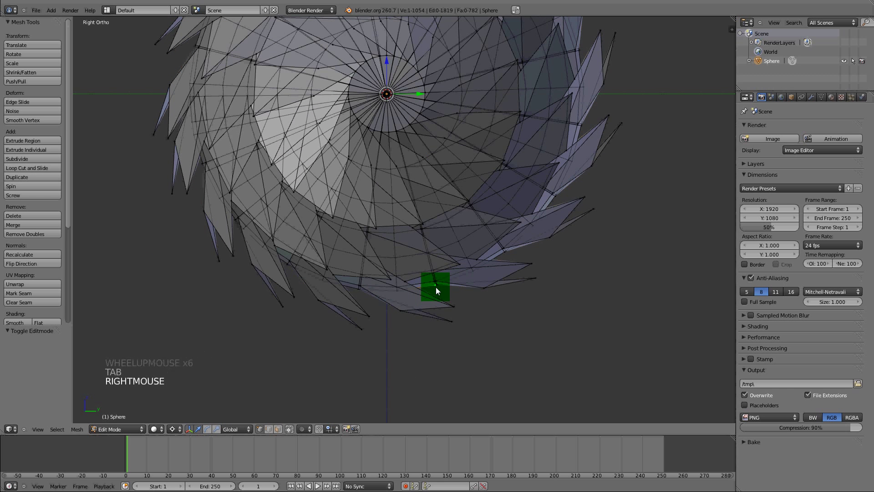
key("ctrl+l")
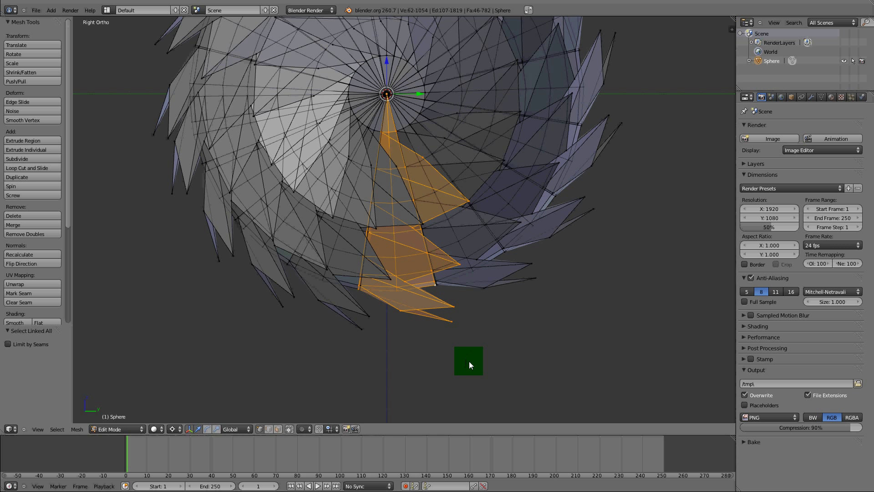
key("r")
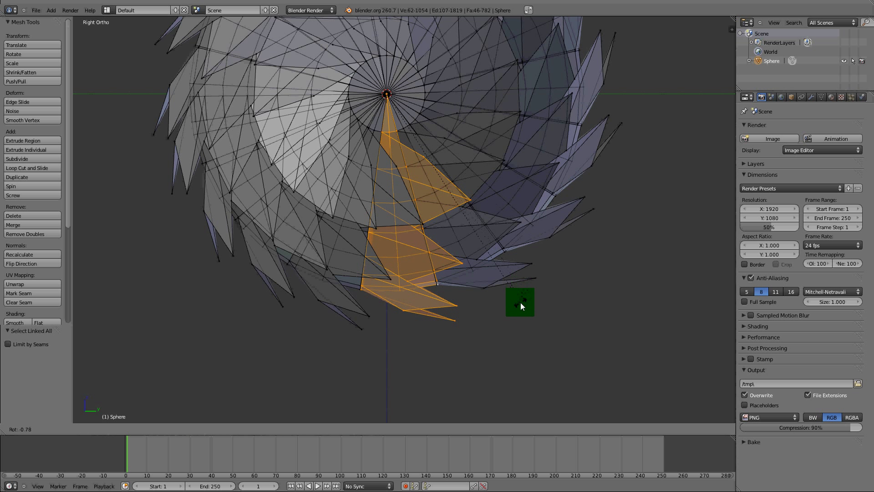
left_click(501, 301, "shift")
- Select the whole mesh and remove doubles with the merge threshold raised to about 0.04
scroll(465, 249, "down", 2)
middle_click_drag(464, 249, 471, 319, "shift")
scroll(471, 318, "down", 1)
key("a")
key("a")
key("w")
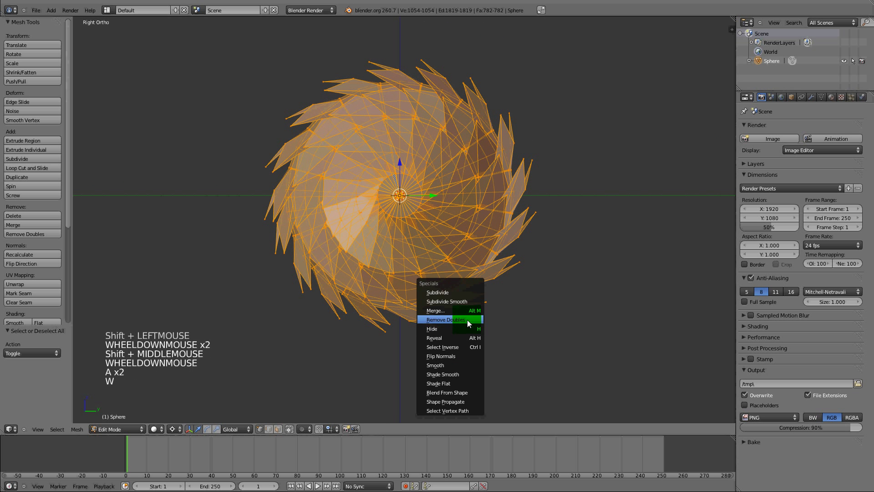
left_click(467, 320)
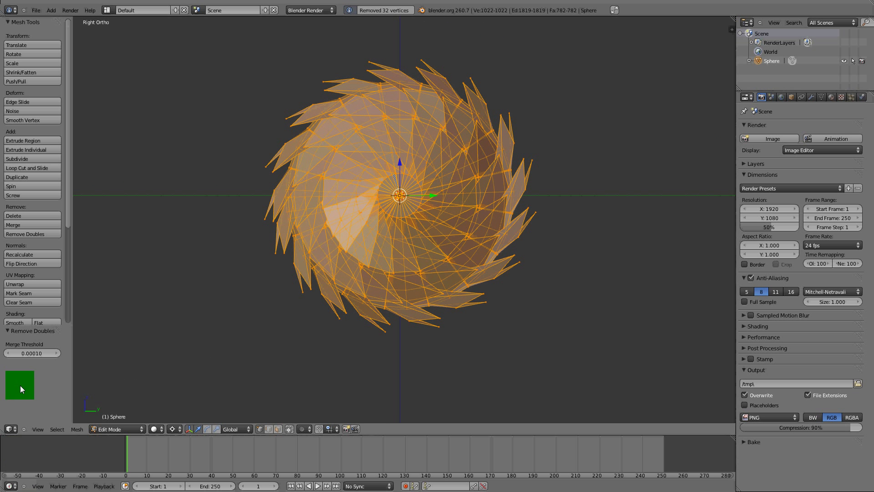
left_click_drag(29, 353, 40, 354)
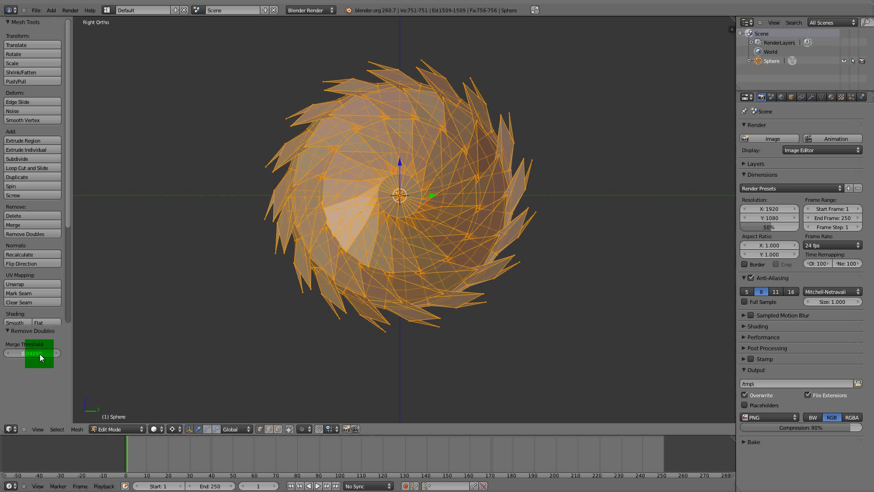
- Examine the merged ball from several angles in Object Mode and Edit Mode, ending in Object Mode
key("Tab")
middle_click_drag(237, 183, 207, 221)
scroll(329, 259, "up", 1)
scroll(328, 259, "down", 1)
key("Tab")
scroll(383, 254, "down", 1)
middle_click_drag(383, 254, 404, 234)
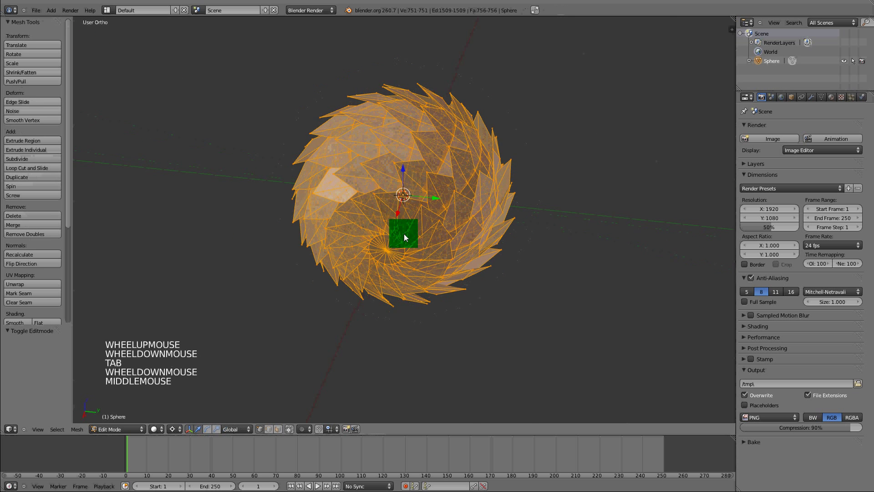
key("Tab")
middle_click_drag(385, 294, 387, 228)
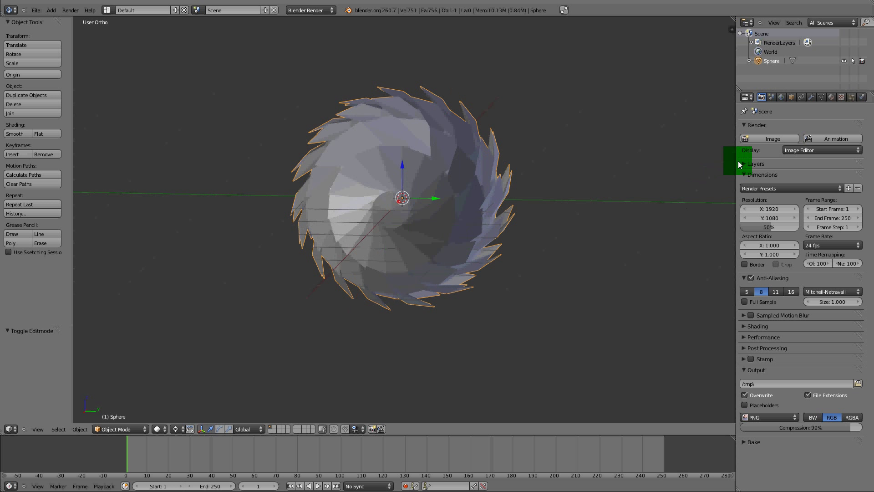
- Widen the properties editor and set the 3D view's display shading to GLSL
left_click_drag(735, 158, 704, 151)
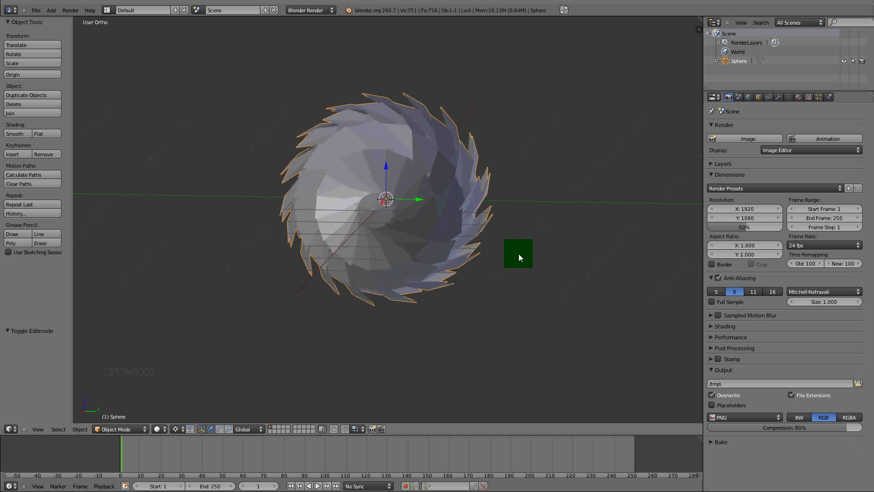
scroll(488, 274, "down", 2)
key("n")
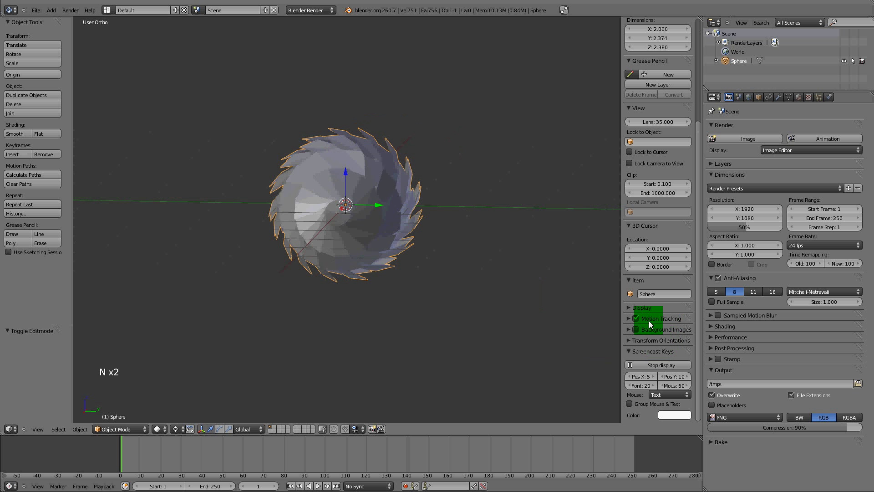
left_click(640, 307)
scroll(649, 357, "down", 3)
scroll(649, 357, "down", 1)
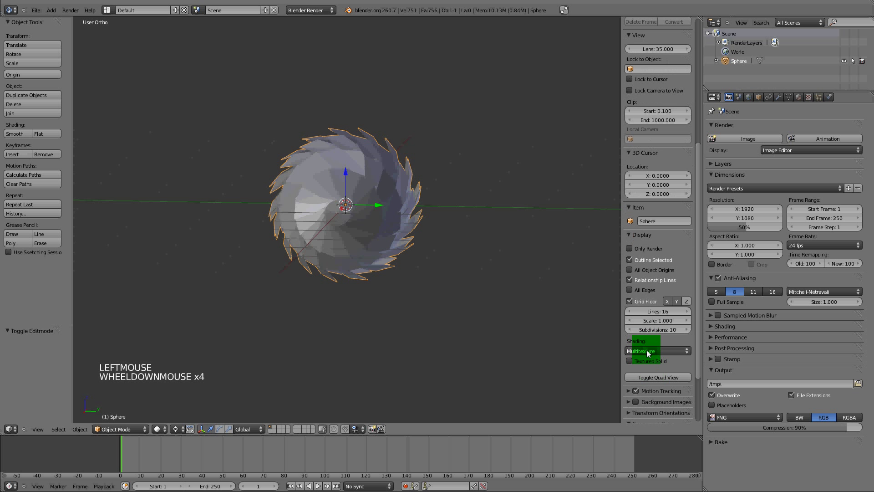
left_click(647, 350)
left_click(645, 317)
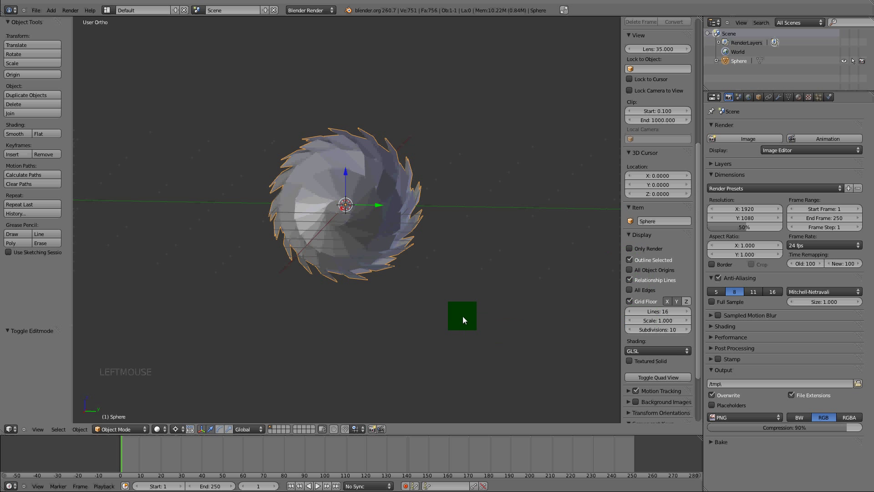
- Add a hemi lamp beside the ball, rotate it about -46°, and duplicate it to light the opposite side
key("shift+a")
mouse_move(454, 416)
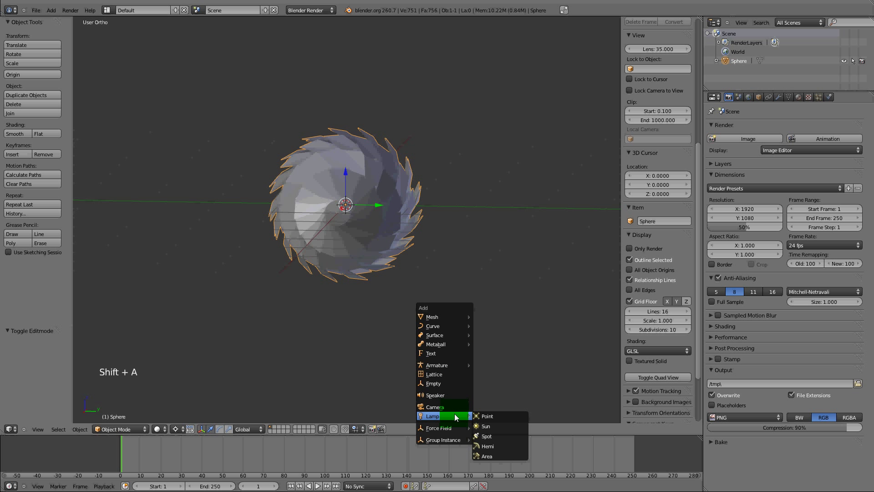
left_click(504, 445)
scroll(414, 327, "down", 2)
key("g")
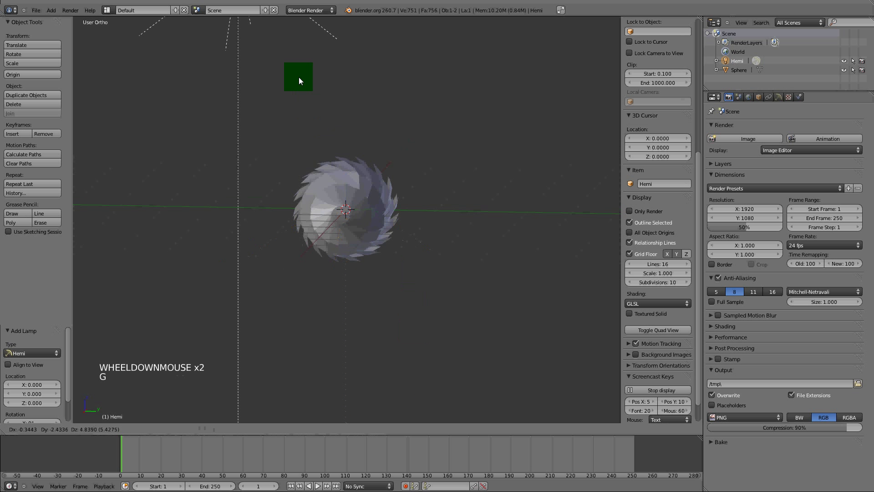
left_click(253, 340)
key("r")
left_click(367, 364)
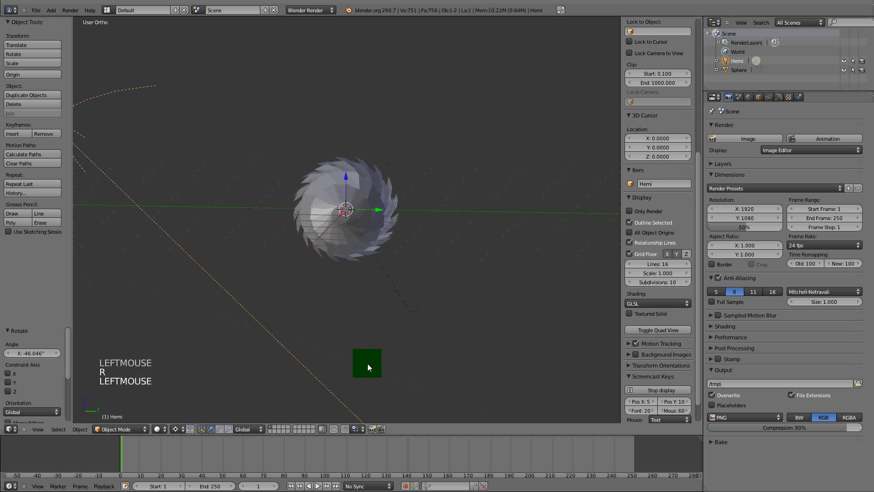
key("shift+d")
left_click(367, 364)
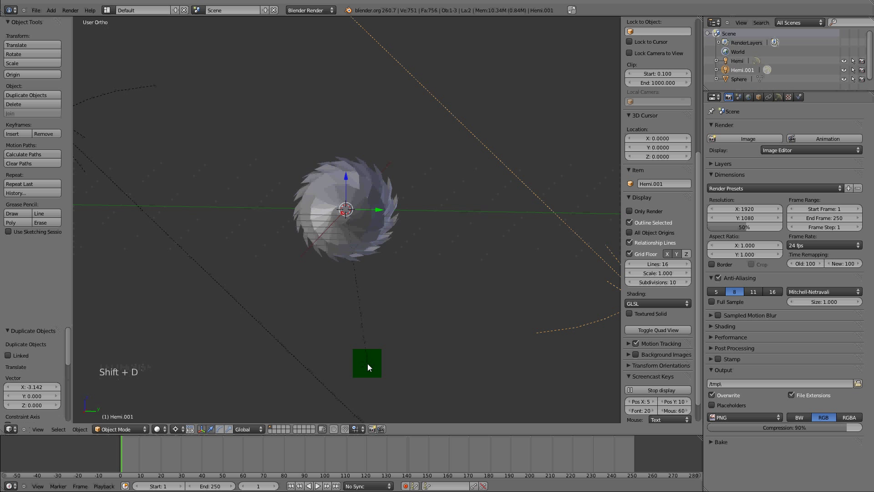
- Add a sun lamp, place it above and to one side of the ball, and rotate it about 32°
key("shift+a")
mouse_move(355, 343)
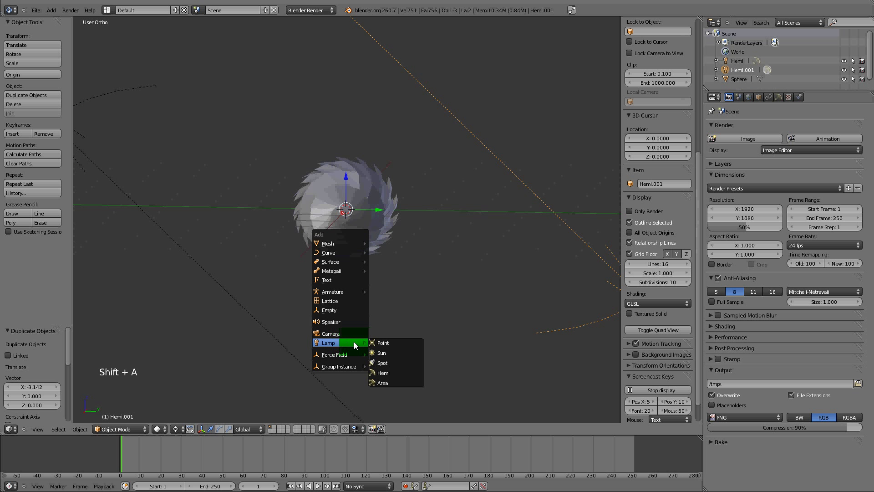
left_click(388, 353)
key("g")
left_click(366, 178)
key("r")
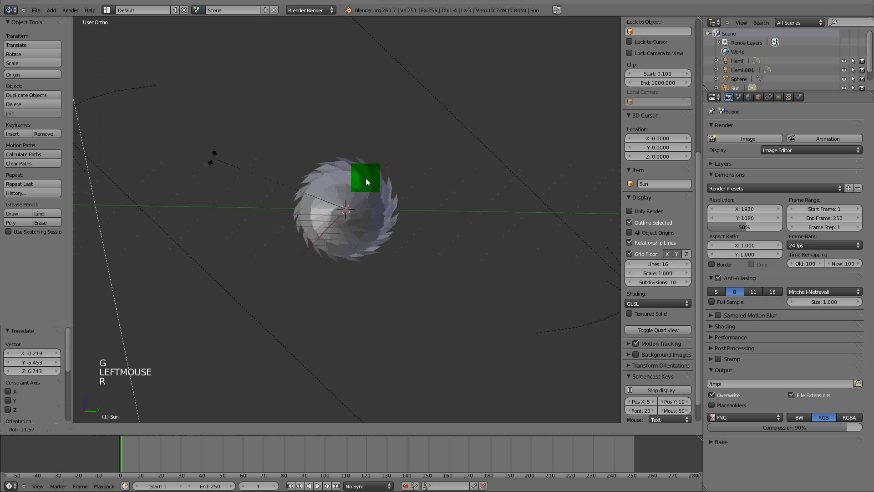
left_click(307, 126)
- Select the ball and switch the 3D view to textured viewport shading
right_click(384, 197)
scroll(405, 203, "up", 1)
scroll(427, 209, "up", 1, "shift")
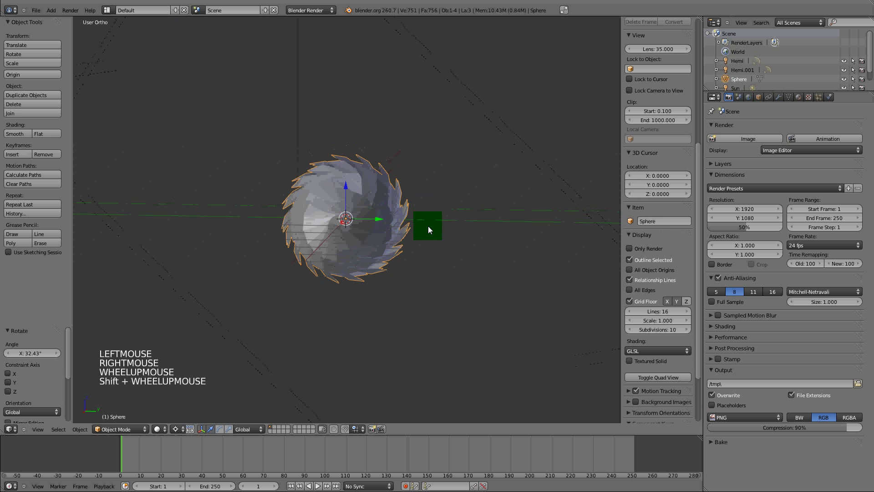
middle_click_drag(643, 215, 643, 251, "shift")
key("alt+z")
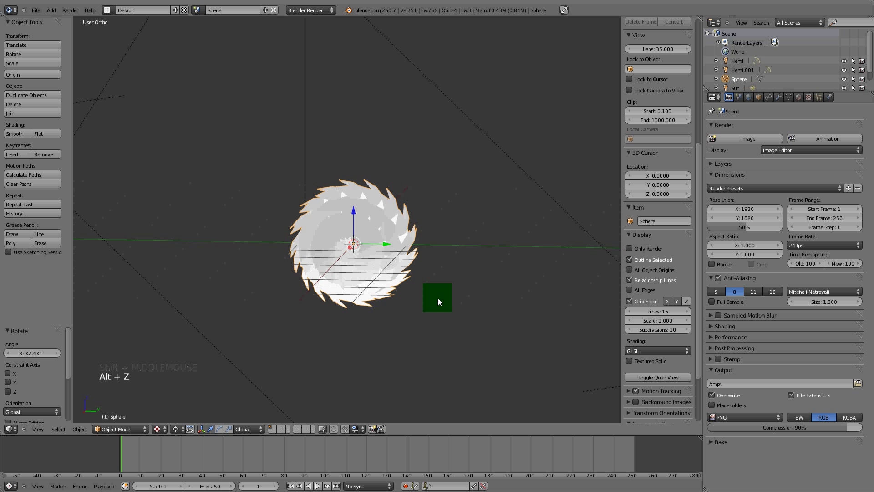
middle_click_drag(364, 318, 363, 283, "shift")
scroll(371, 283, "up", 1)
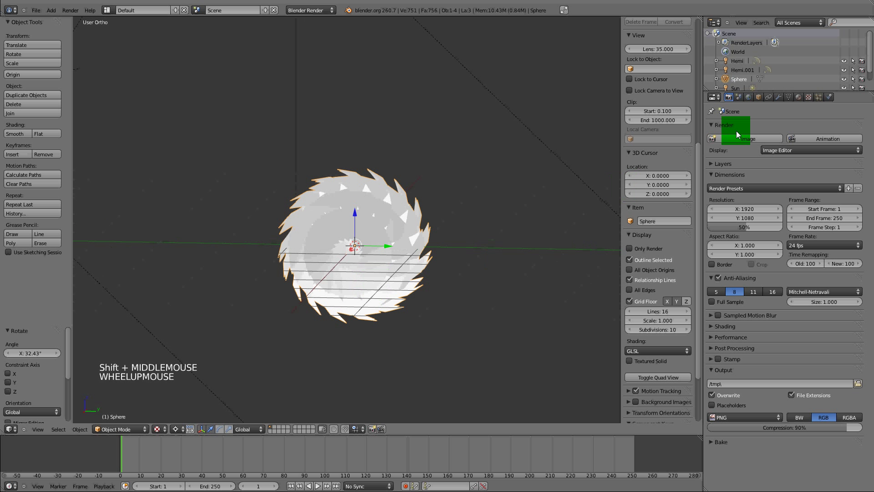
- Give the ball a new material named blue with a light blue diffuse colour and a specular intensity of 0.216
left_click(797, 97)
left_click(768, 160)
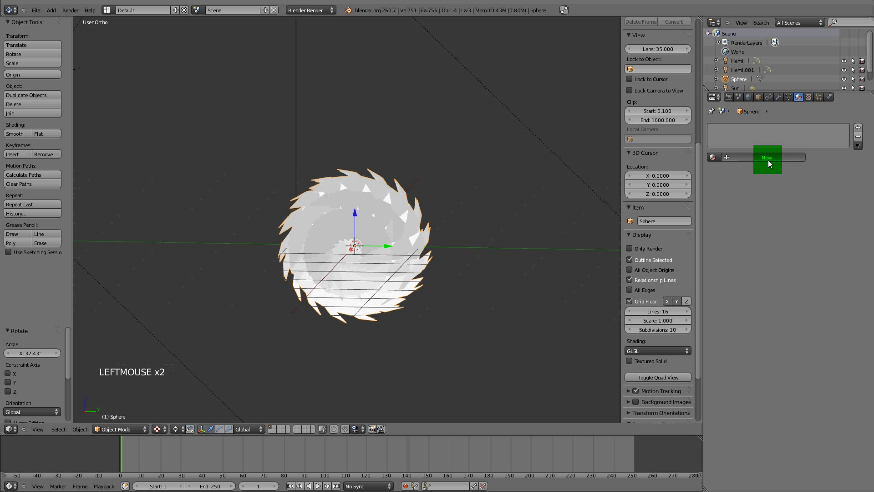
left_click(749, 157)
type("blue")
key("Return")
left_click(751, 268)
left_click_drag(738, 176, 752, 154)
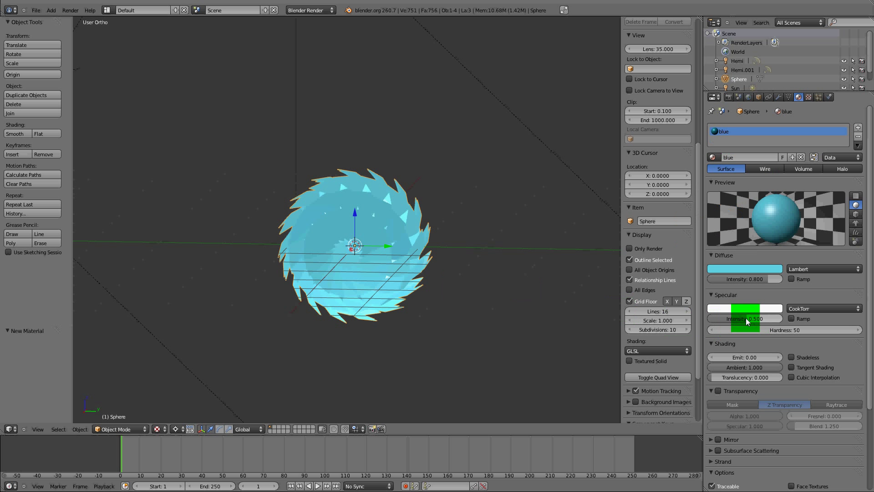
left_click_drag(744, 318, 726, 318)
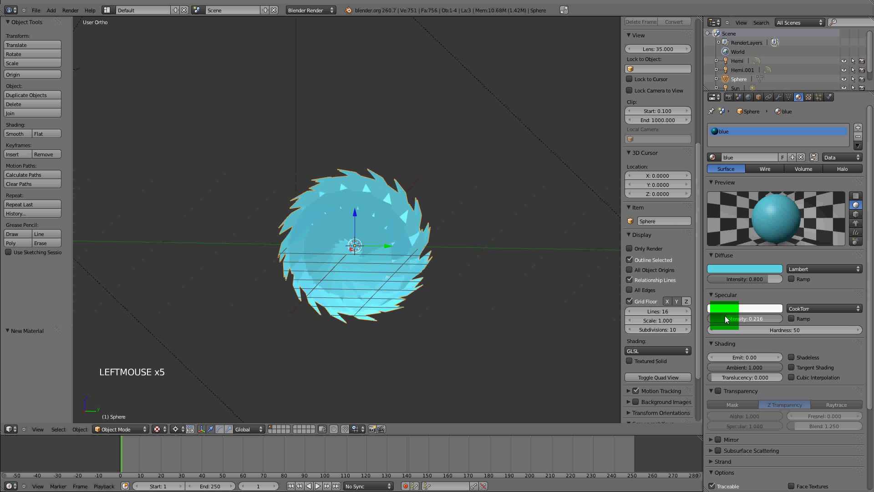
- Apply smooth shading to the ball and check the result up close, leaving the ball selected
scroll(237, 241, "up", 1)
left_click(21, 135)
scroll(222, 198, "up", 2)
middle_click(222, 199)
middle_click_drag(222, 198, 264, 220)
scroll(416, 255, "up", 1)
key("a")
scroll(437, 250, "up", 1)
scroll(437, 249, "down", 3)
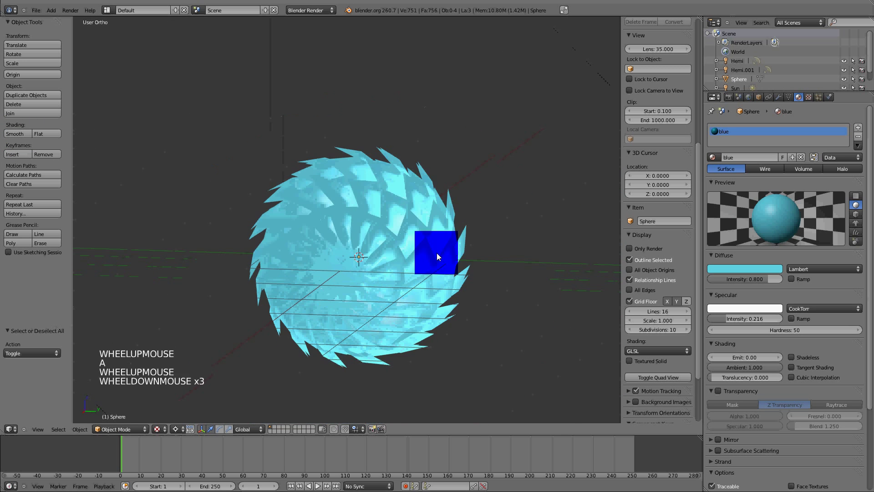
right_click(437, 250)
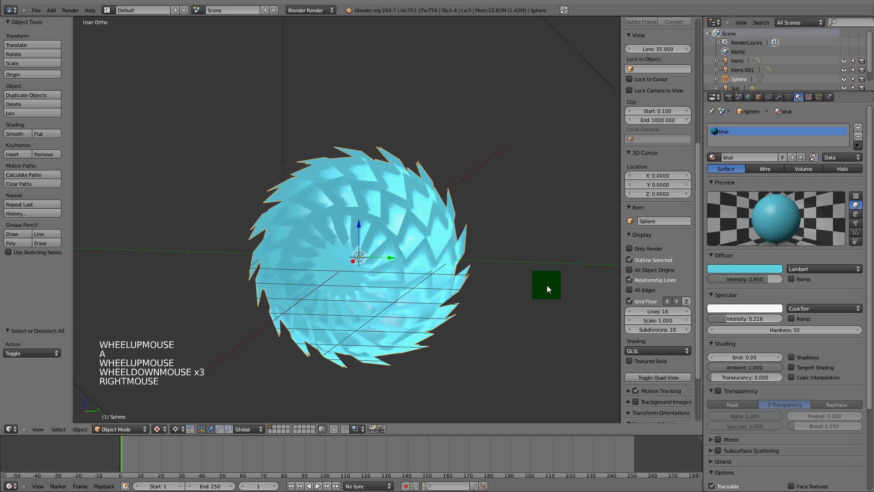
- Enable the material's diffuse ramp, place its stops at about 0.096 and 0.819, and set the input to Normal
left_click(803, 280)
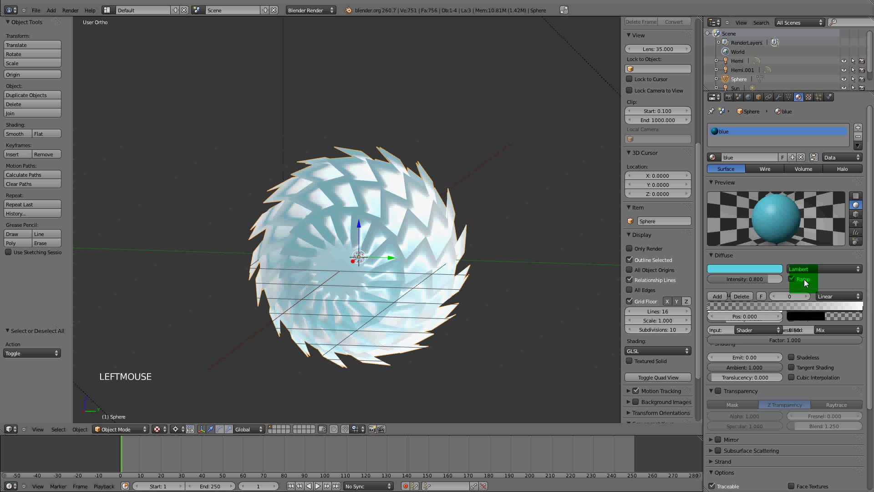
left_click(863, 311)
left_click_drag(864, 310, 837, 314)
left_click(770, 331)
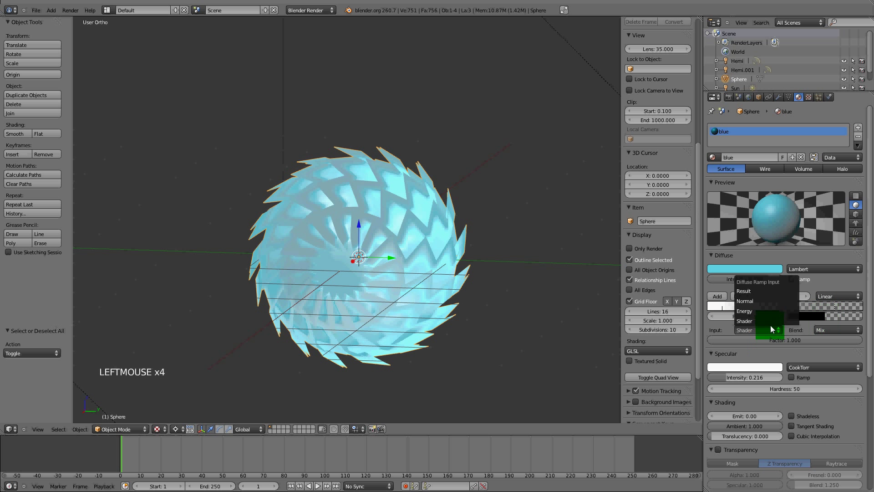
left_click(765, 302)
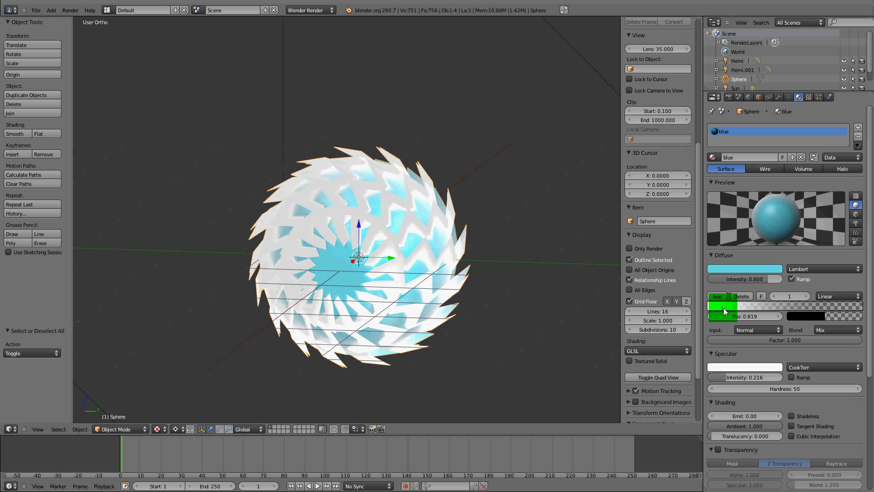
- Recolour the ramp's first stop with the blue sampled from the ball, and darken it slightly
left_click(724, 308)
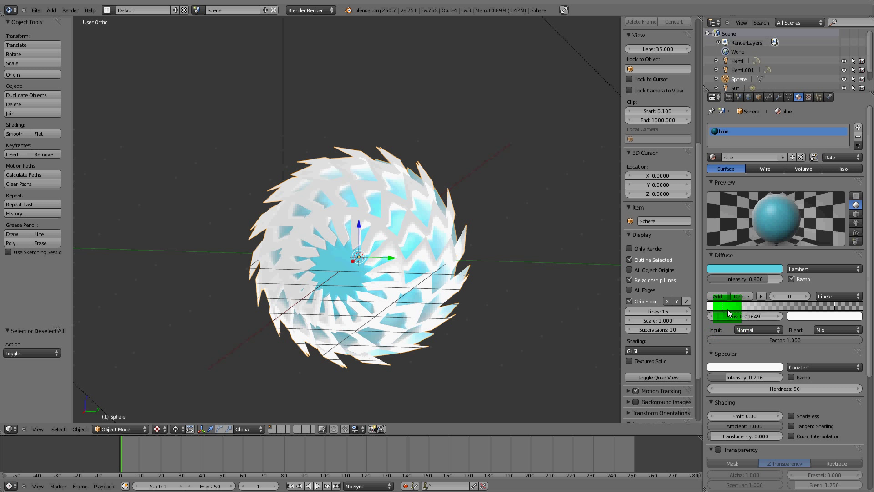
left_click(793, 318)
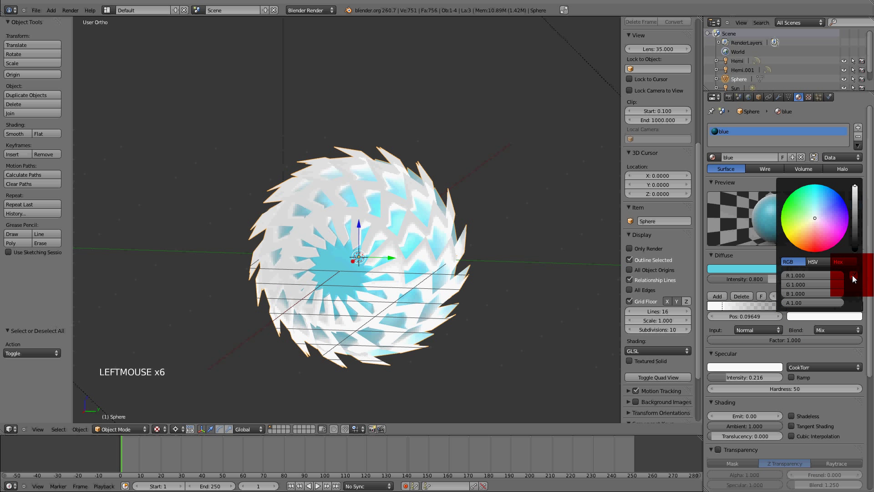
left_click(346, 279)
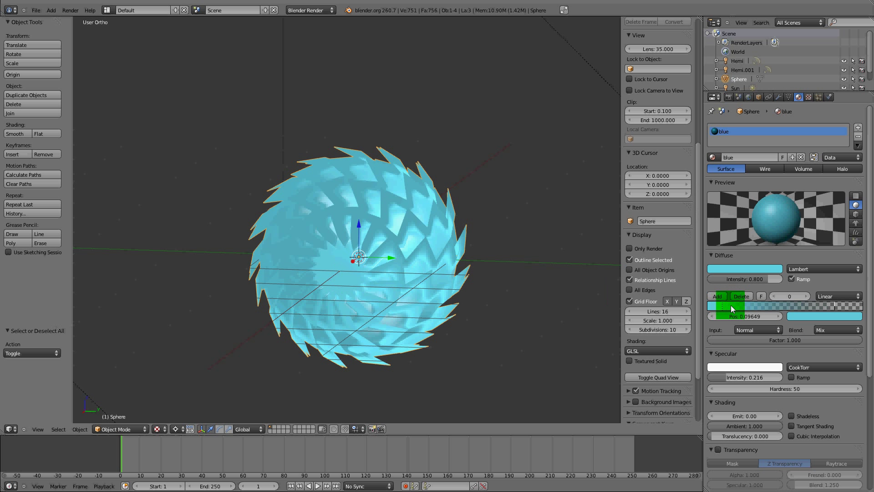
left_click(824, 312)
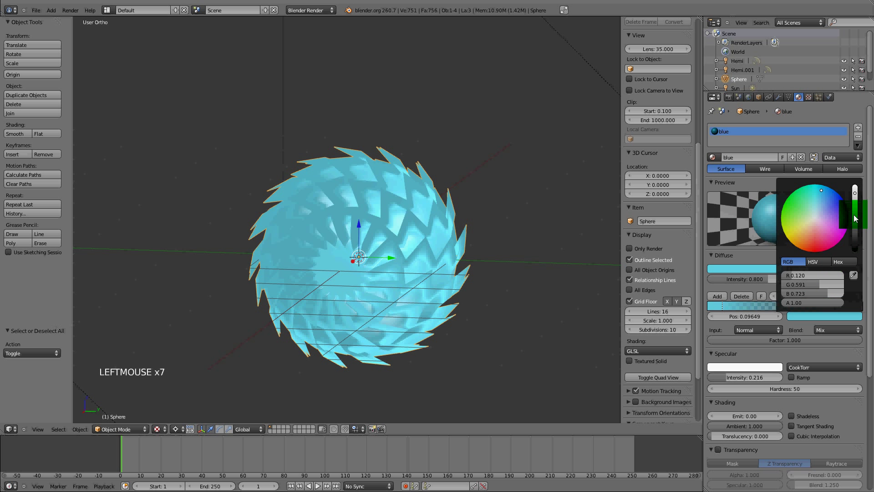
left_click_drag(855, 219, 855, 197)
middle_click_drag(197, 261, 360, 225)
key("a")
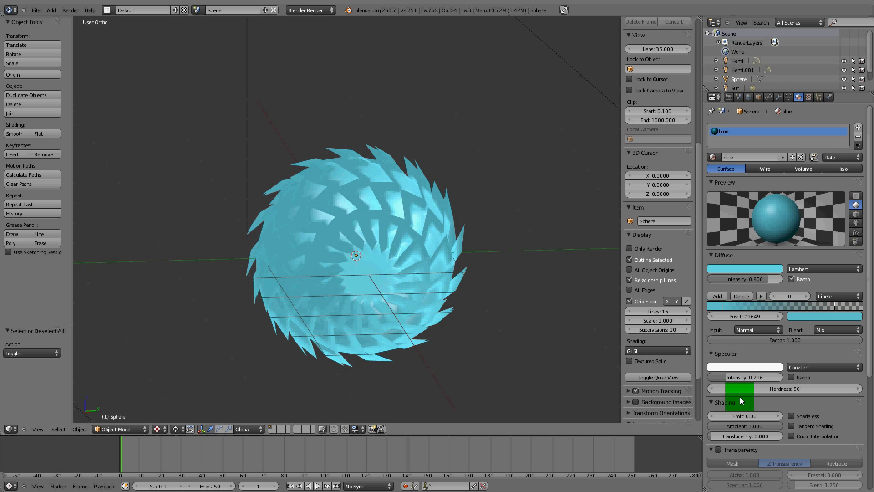
- Switch the render engine to Blender Game
scroll(756, 360, "down", 5)
scroll(763, 332, "down", 4)
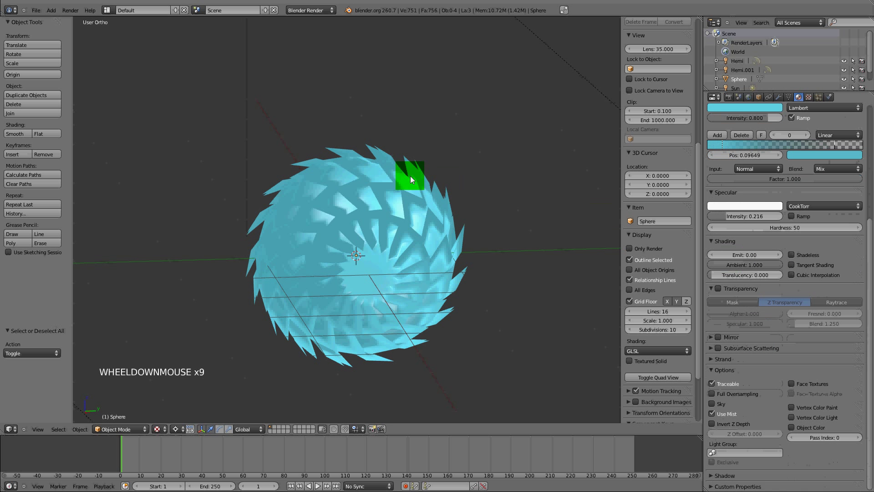
left_click(321, 12)
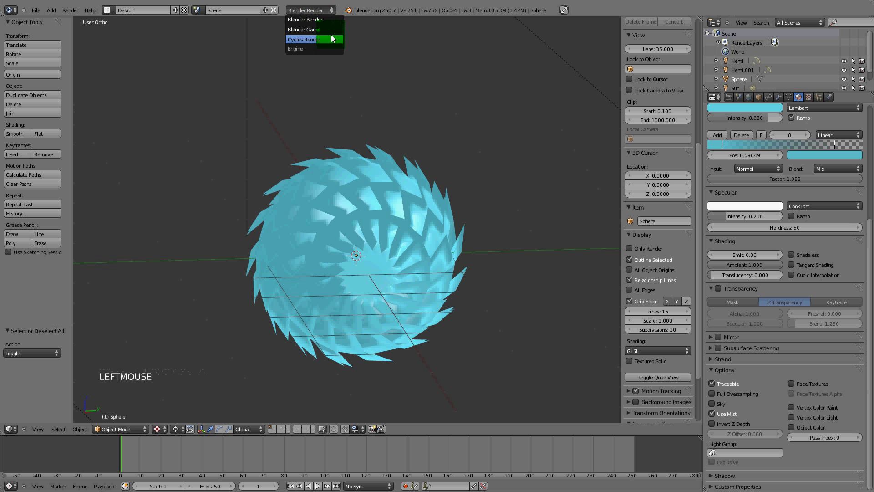
left_click(324, 29)
- Enable Z Transparency on the blue material with an alpha of 0.5
scroll(776, 276, "down", 4)
left_click(734, 478)
left_click(733, 478)
left_click(719, 475)
scroll(745, 444, "down", 7)
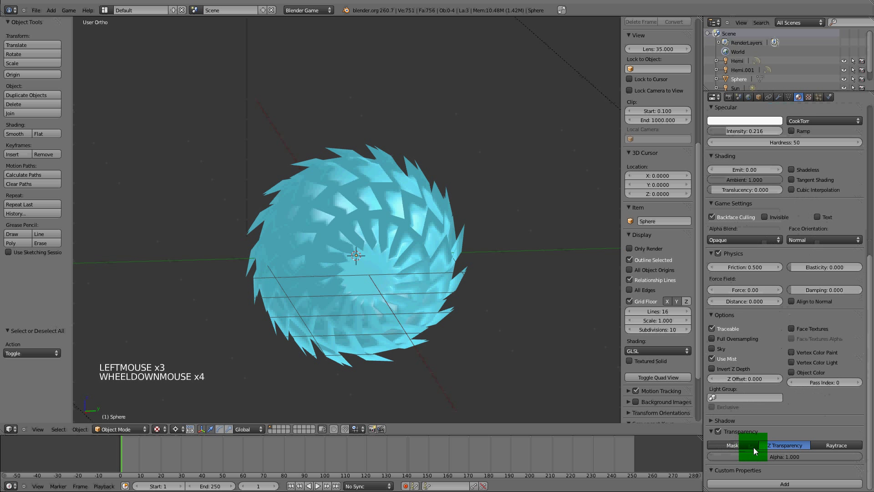
left_click(800, 454)
type(".5")
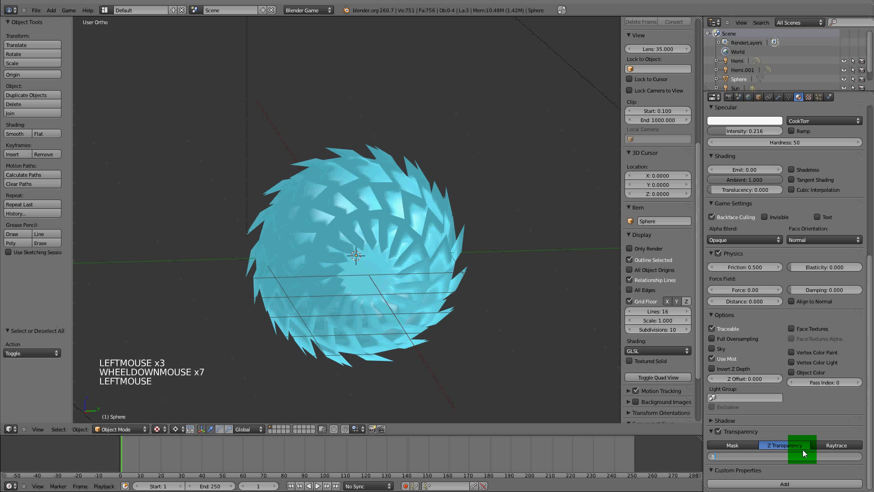
key("Return")
- Check the ball's translucency from another angle and change the material's alpha to 0.6
right_click(420, 244)
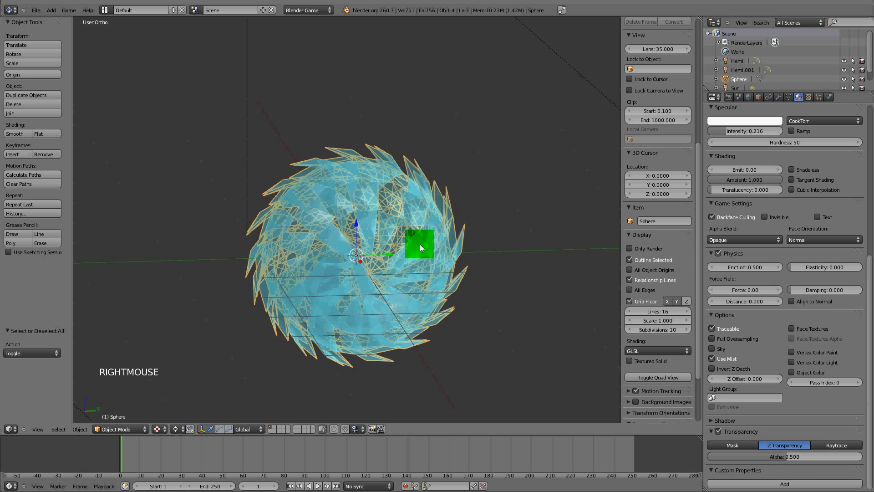
middle_click_drag(420, 244, 365, 263)
key("a")
scroll(357, 306, "up", 1)
middle_click_drag(357, 306, 552, 377)
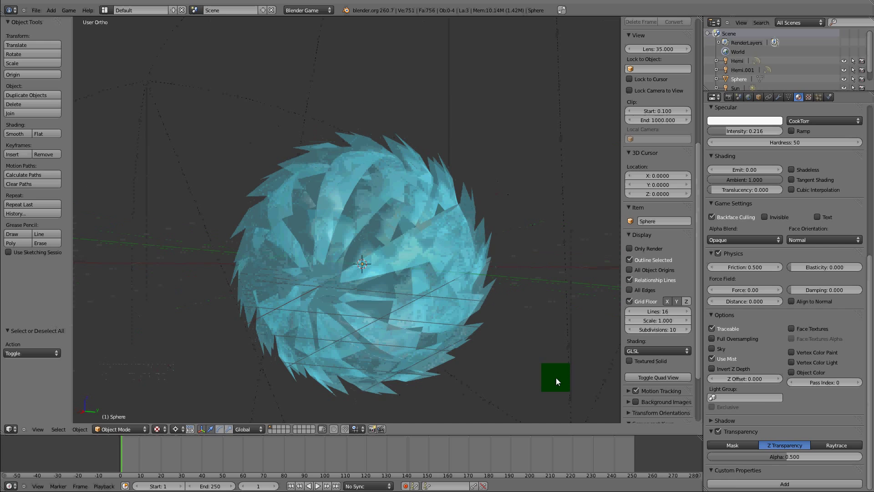
left_click(783, 456)
key("KP_Decimal")
key("KP_6")
left_click(782, 457)
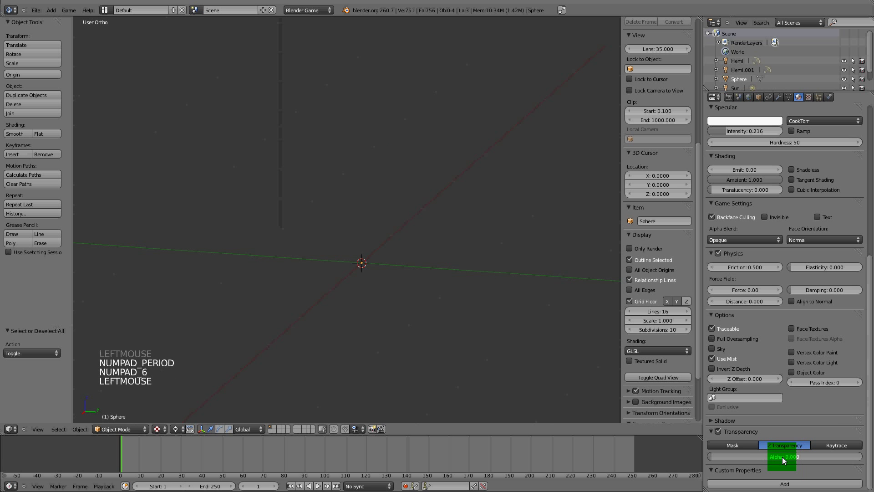
right_click(355, 323)
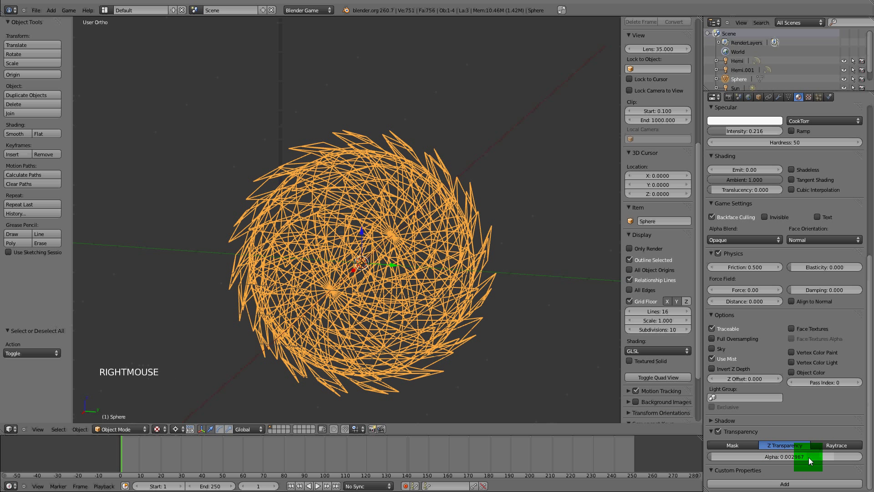
left_click_drag(809, 457, 801, 456)
- Examine the translucent ball from several angles in Edit Mode and Object Mode, ending with everything deselected
middle_click_drag(387, 330, 409, 256)
right_click(450, 272)
key("Tab")
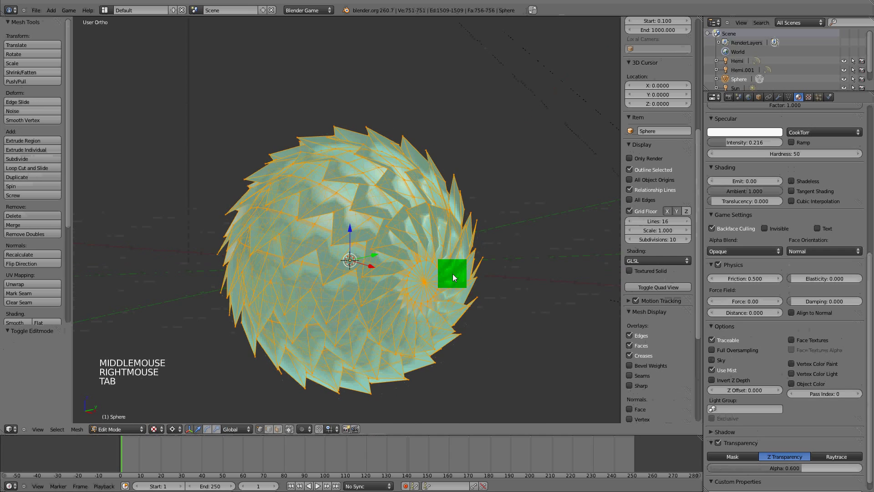
scroll(452, 275, "down", 1)
middle_click_drag(451, 275, 395, 275)
scroll(472, 279, "down", 1)
key("Tab")
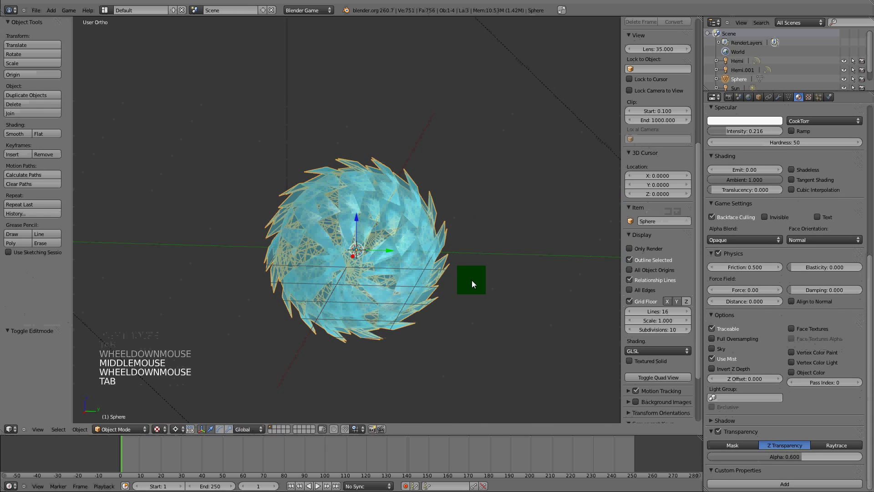
scroll(471, 280, "up", 2)
key("a")
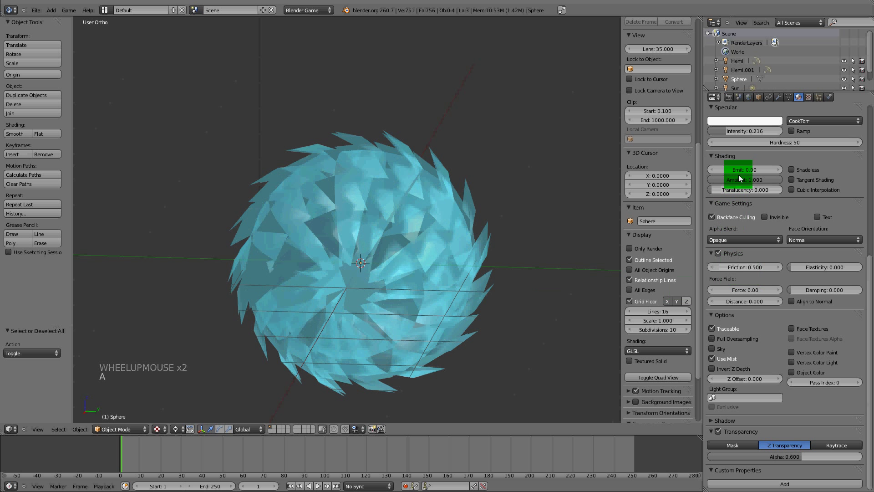
- Raise the blue material's emit value to about 0.2
left_click(779, 168)
left_click(779, 168)
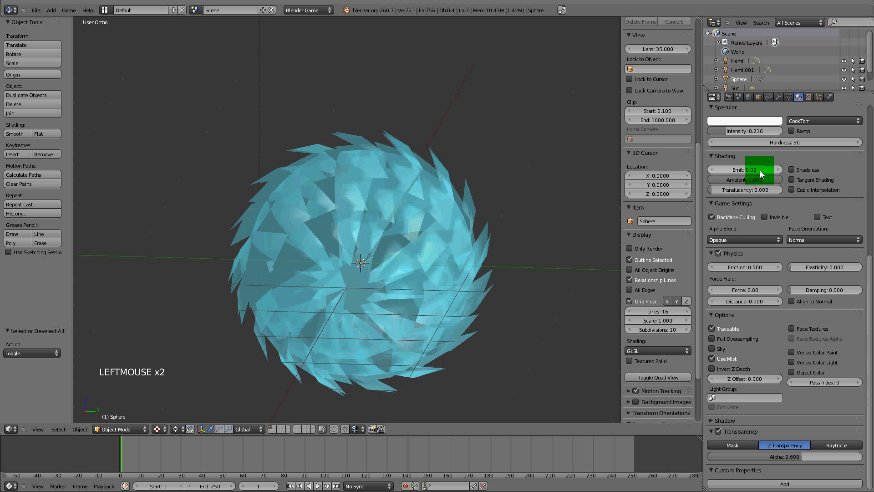
left_click_drag(760, 170, 754, 170)
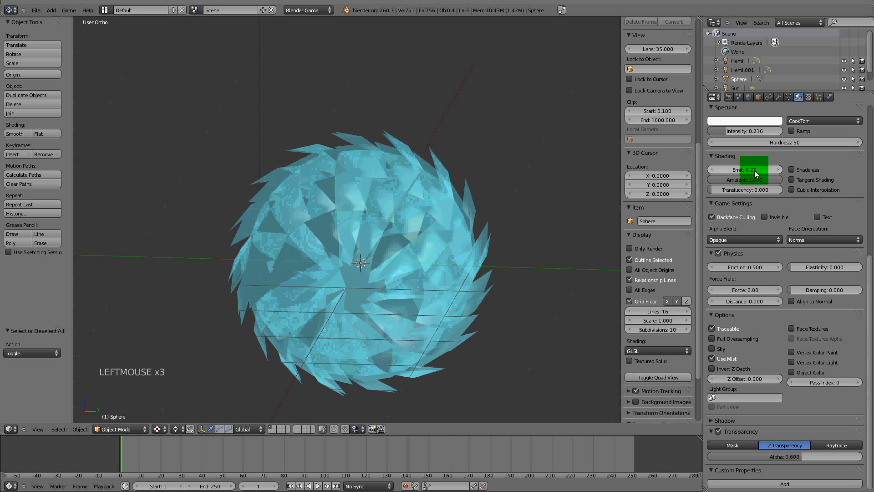
- Try rotating the translucent ball about the global X axis, restore its orientation and leave it deselected
key("a")
middle_click_drag(379, 299, 431, 277)
key("a")
right_click(431, 276)
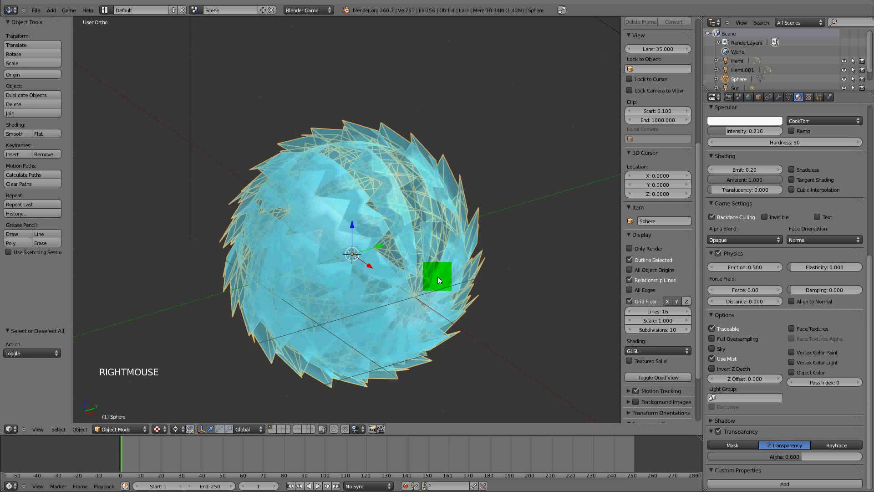
key("r")
key("r")
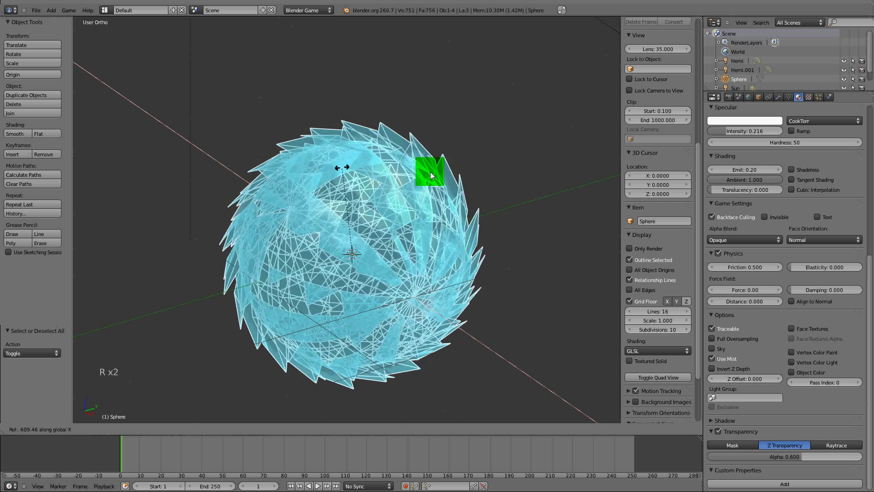
right_click(346, 263)
key("a")
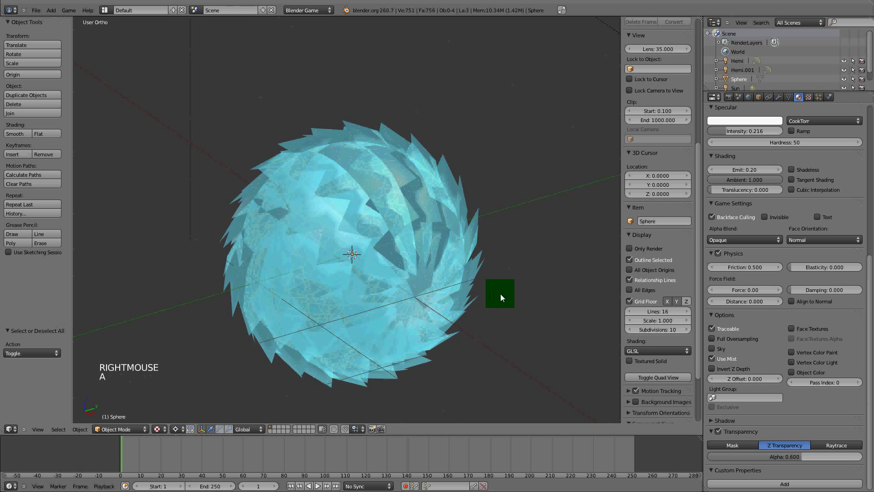
- Add a Solidify modifier to the ball with its default thickness of 0.01 and apply it
middle_click_drag(501, 293, 504, 274)
right_click(503, 273)
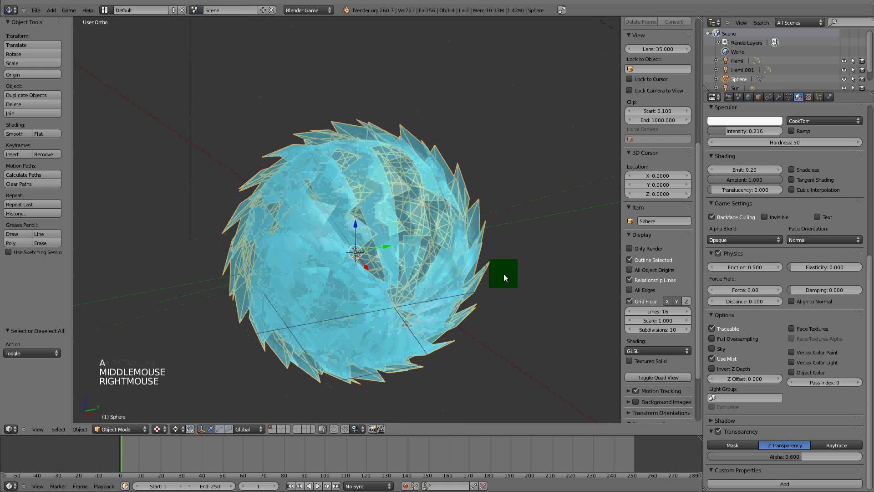
left_click(778, 96)
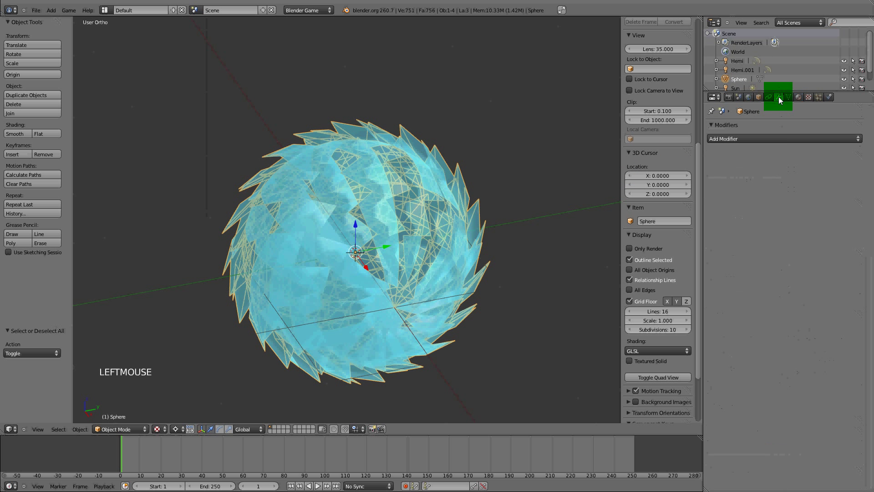
left_click(766, 137)
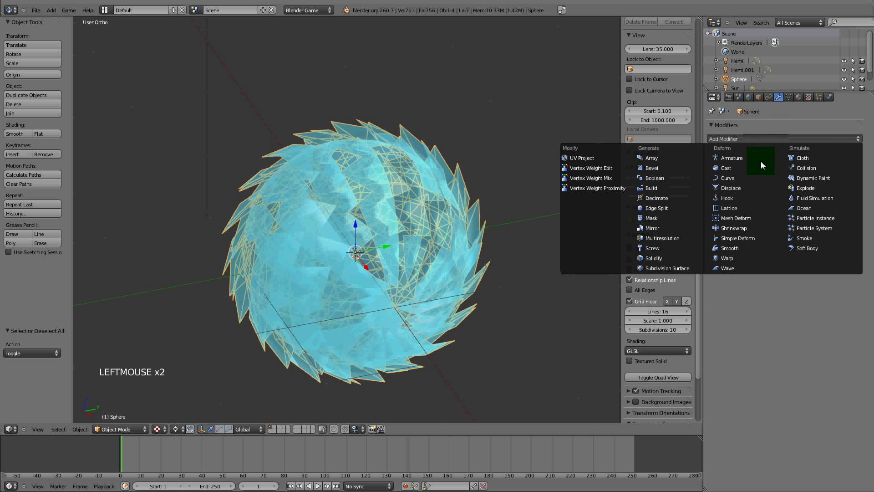
left_click(698, 260)
middle_click_drag(366, 201, 413, 158)
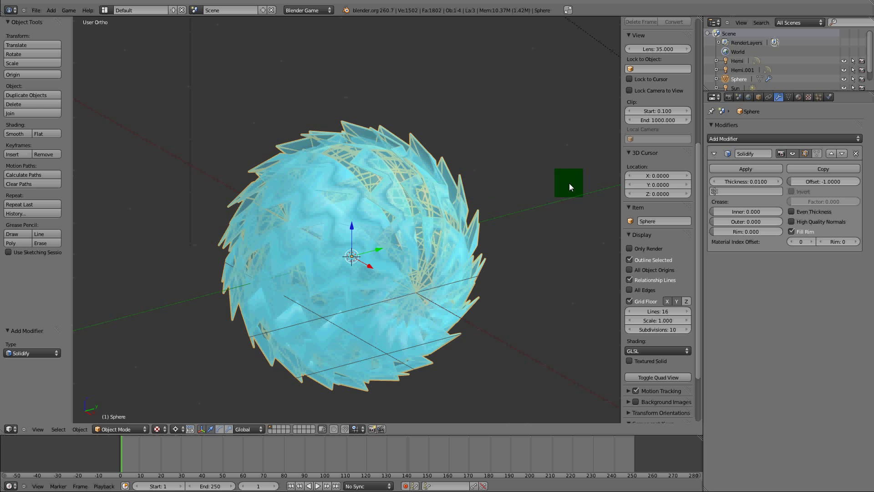
left_click(743, 170)
- Examine the thickened ball from several angles and distances, with and without its selection outline
key("a")
key("a")
key("a")
key("a")
middle_click_drag(443, 201, 420, 172)
middle_click_drag(361, 190, 314, 193)
scroll(299, 187, "down", 3)
right_click(367, 249)
scroll(366, 248, "up", 2)
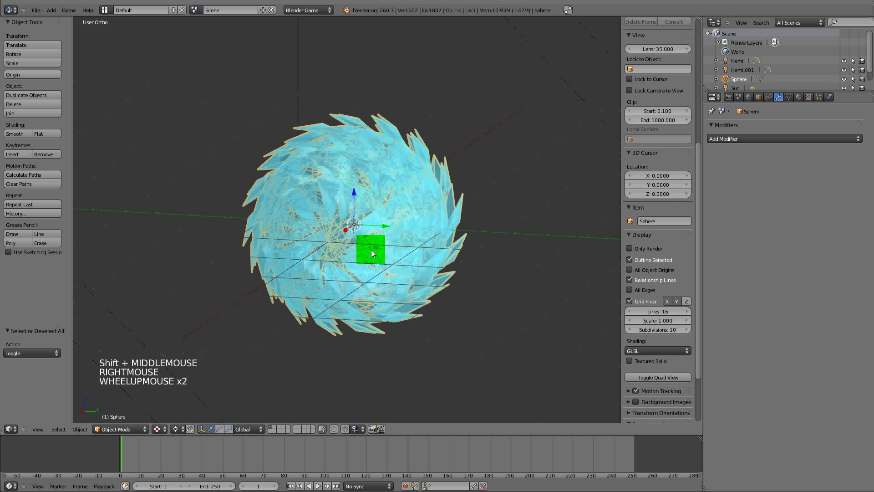
- Try a rotation of the thickened ball about the global X axis
middle_click_drag(348, 273, 445, 263)
key("r")
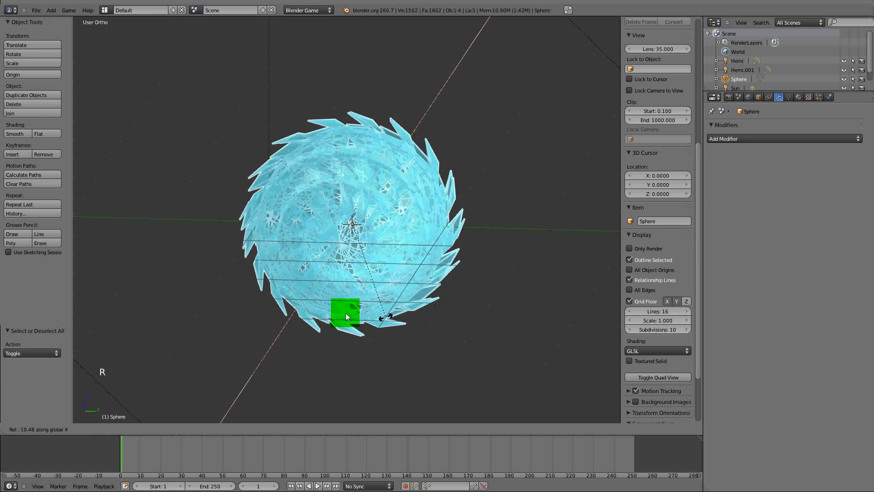
right_click(393, 272)
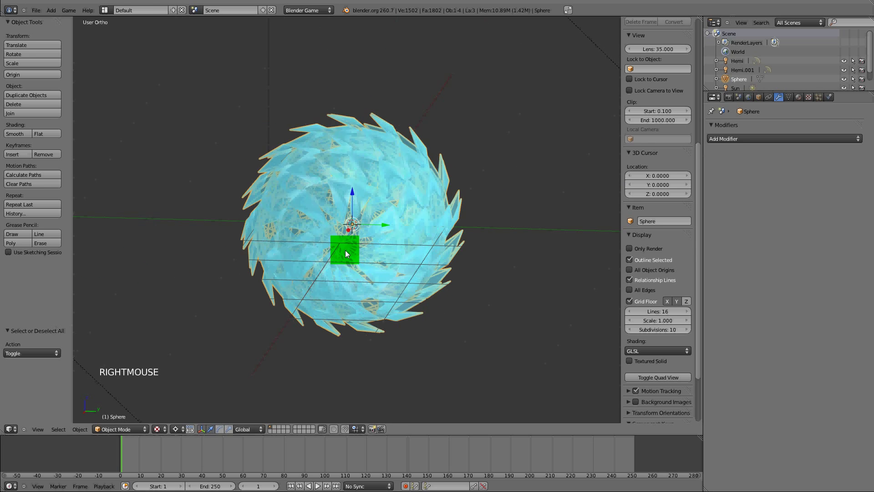
- Inspect the thickened mesh in Edit Mode, return to Object Mode and view the deselected ball close up
key("Tab")
scroll(308, 235, "down", 1)
middle_click_drag(308, 236, 362, 241)
key("Tab")
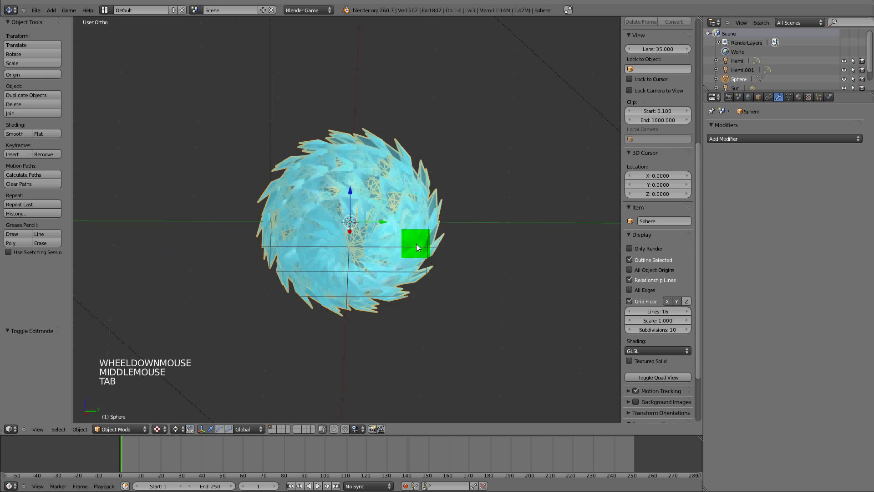
scroll(415, 244, "up", 3)
key("a")
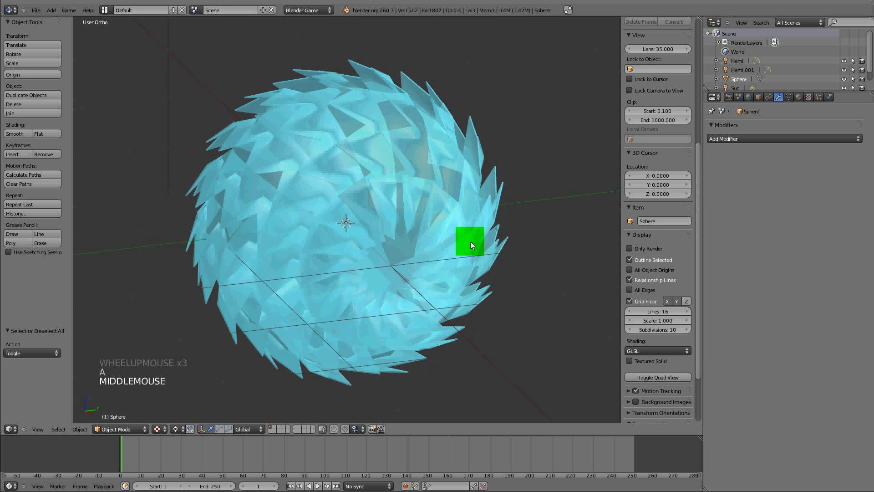